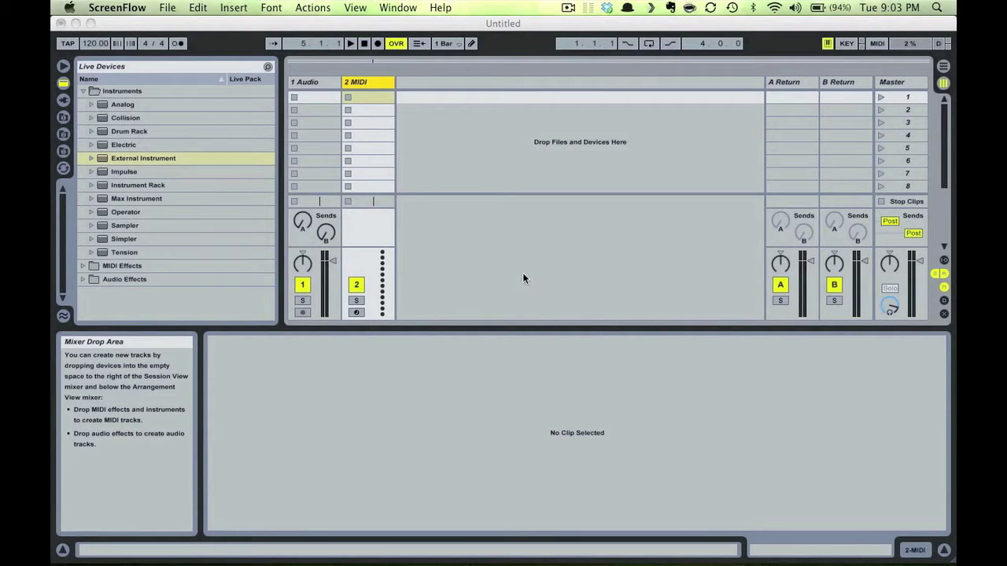
- Switch from the empty Live set over to Reason
key("super+Tab")
key("super+Tab")
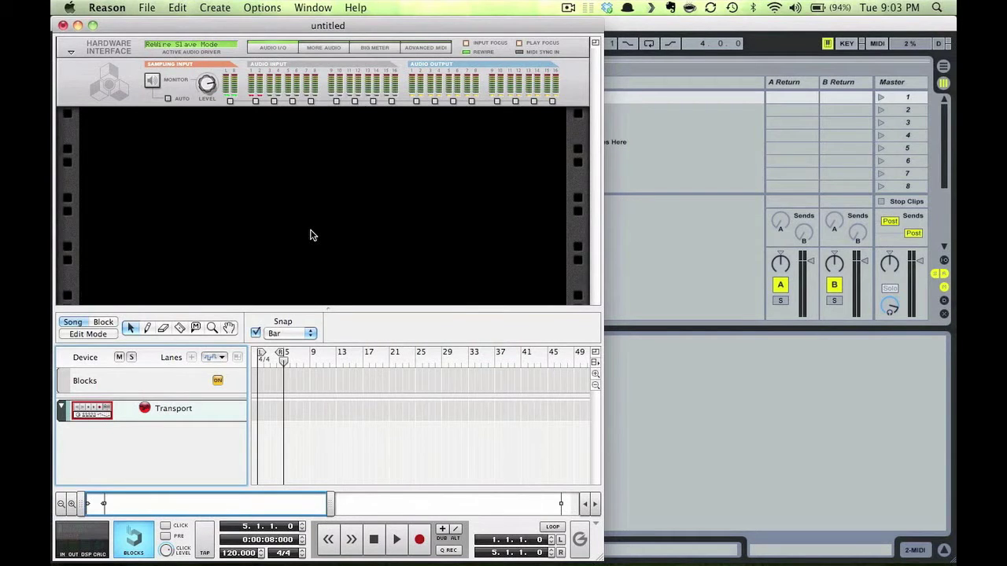
- Create a Line Mixer 6:2 and a Redrum Drum Computer, then flip the rack to its rear cabling
right_click(310, 234)
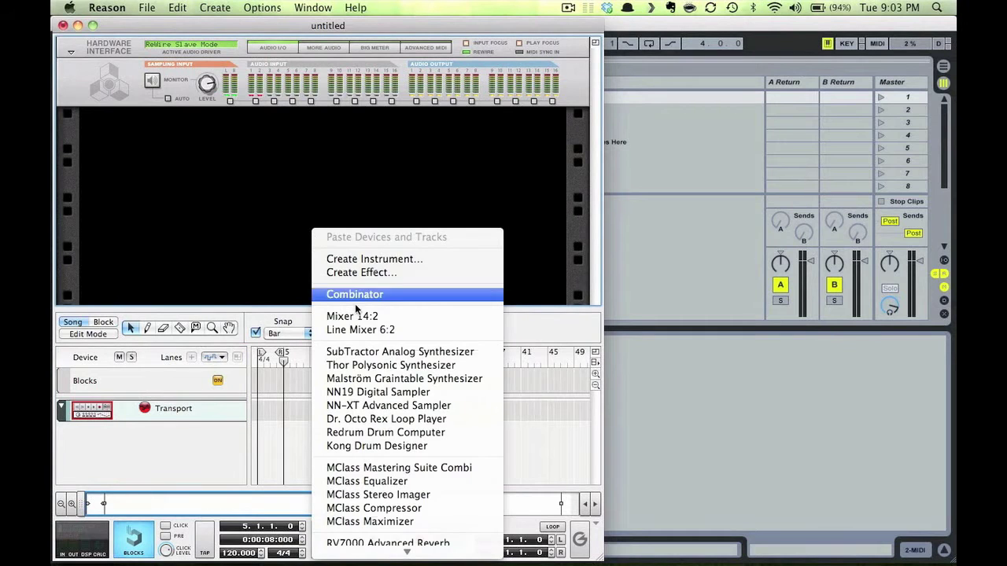
left_click(359, 330)
right_click(317, 219)
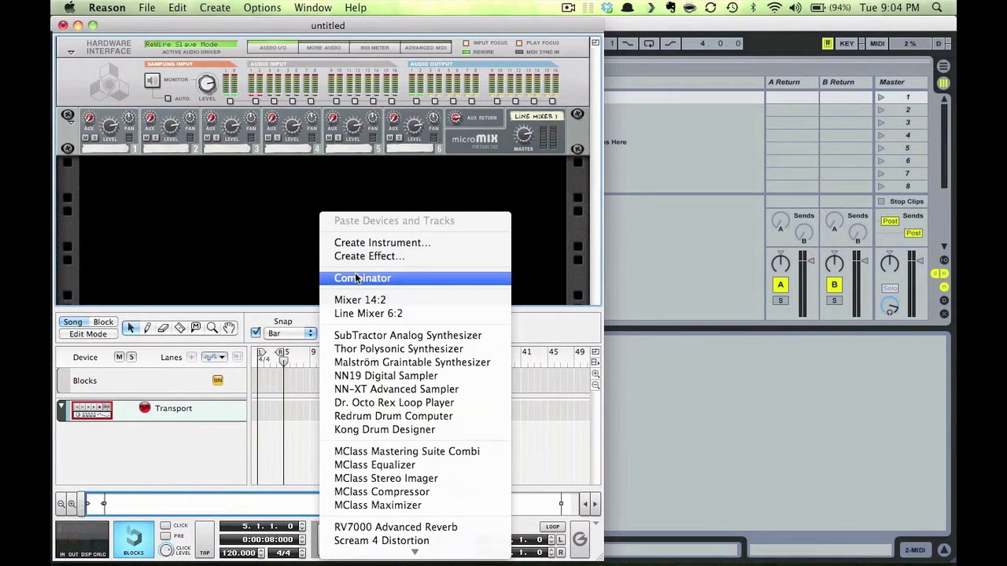
left_click(376, 416)
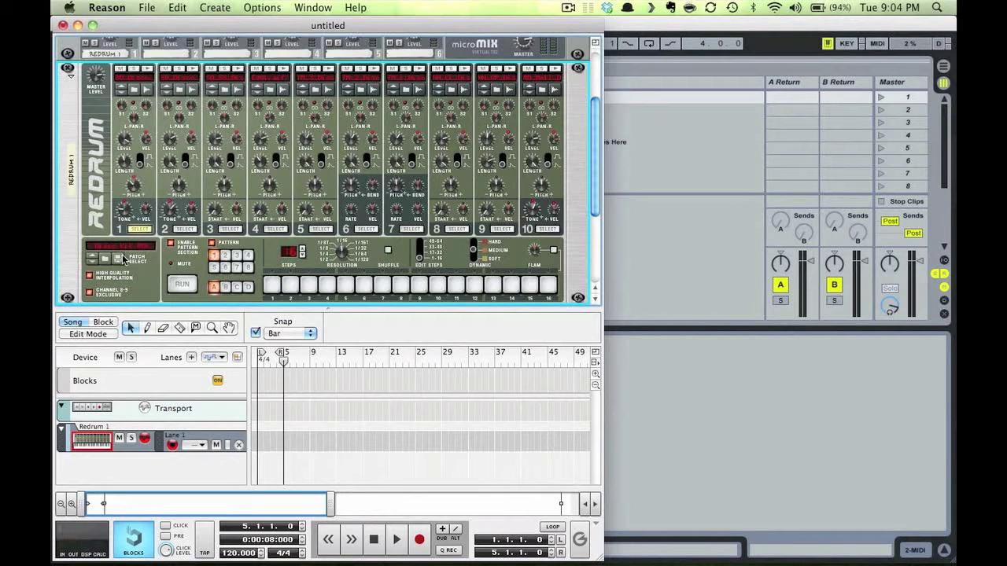
key("Tab")
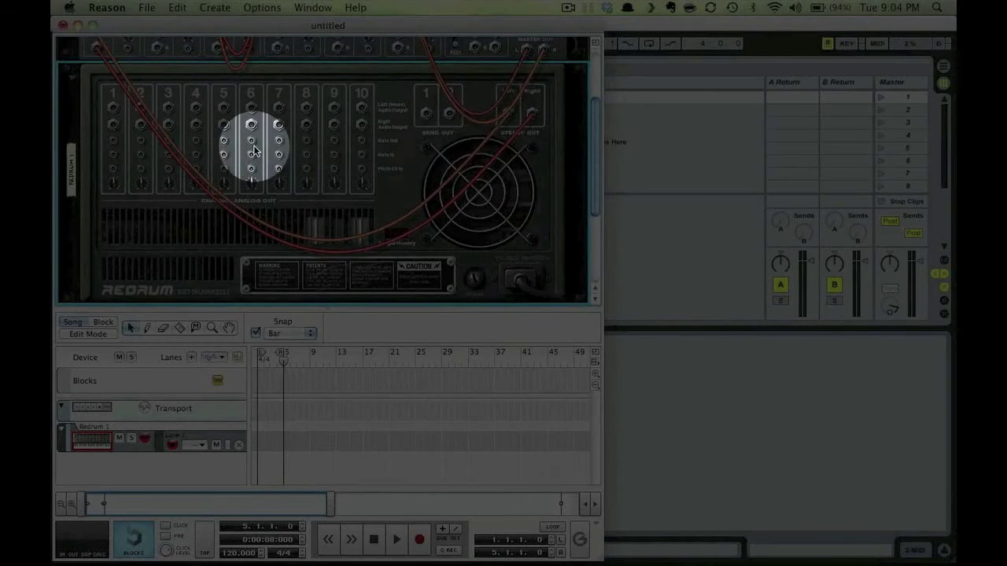
- Cable the line mixer's Master Out to the hardware interface output and flip the rack to the front
scroll(244, 141, "up", 4)
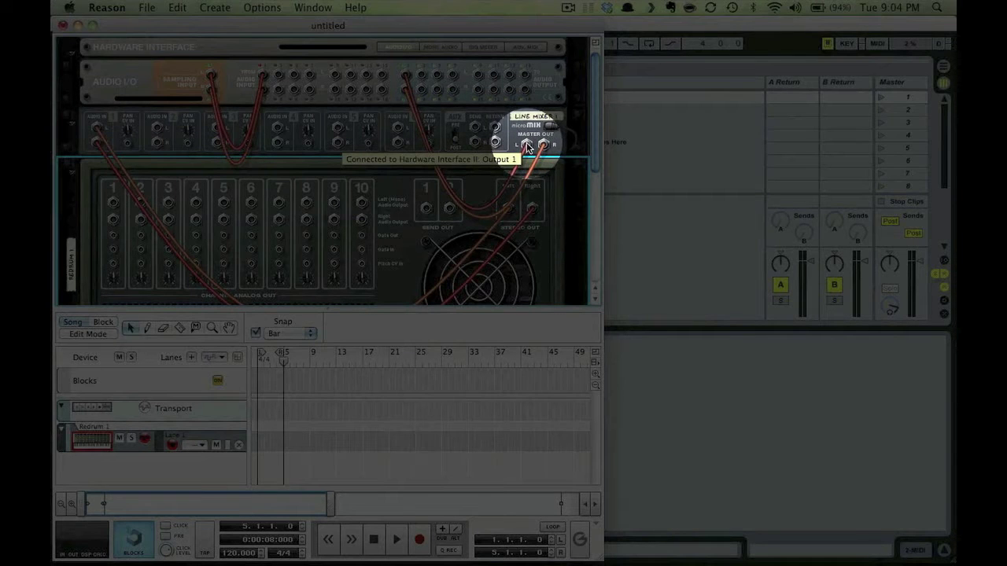
left_click_drag(527, 145, 408, 97)
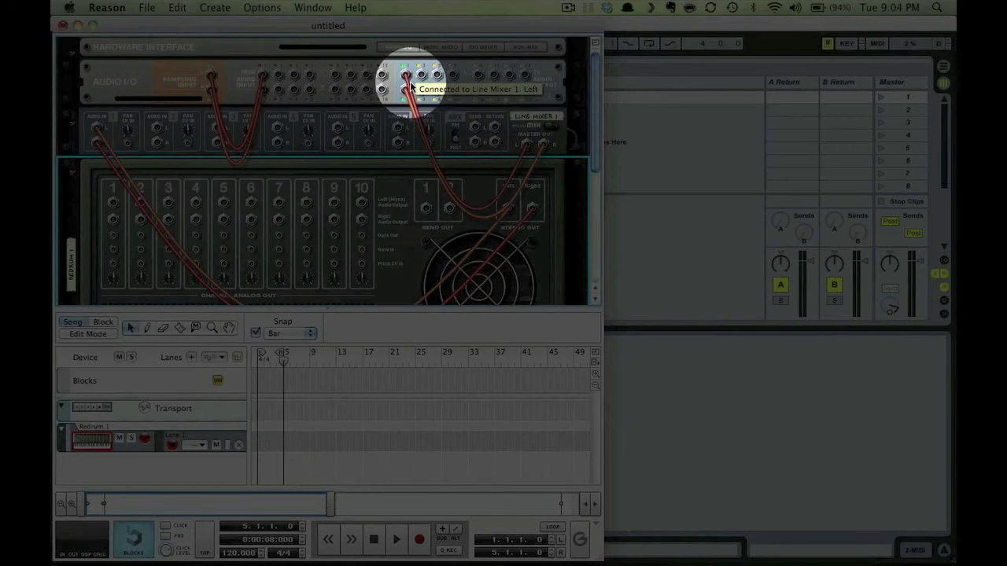
key("Tab")
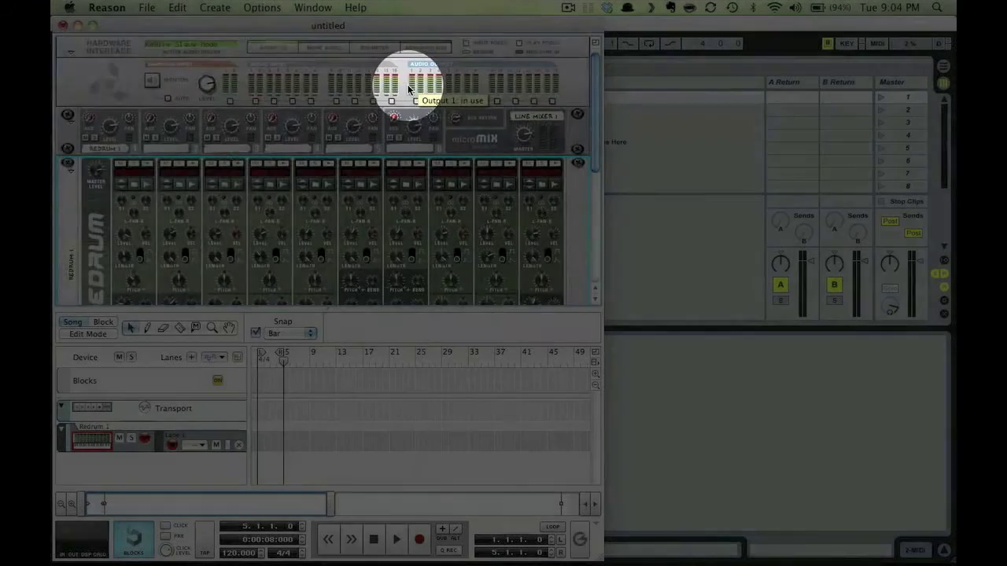
- Trigger Redrum's drum 1 twice to test the sound, then return to Ableton Live
left_click(150, 165)
left_click(150, 164)
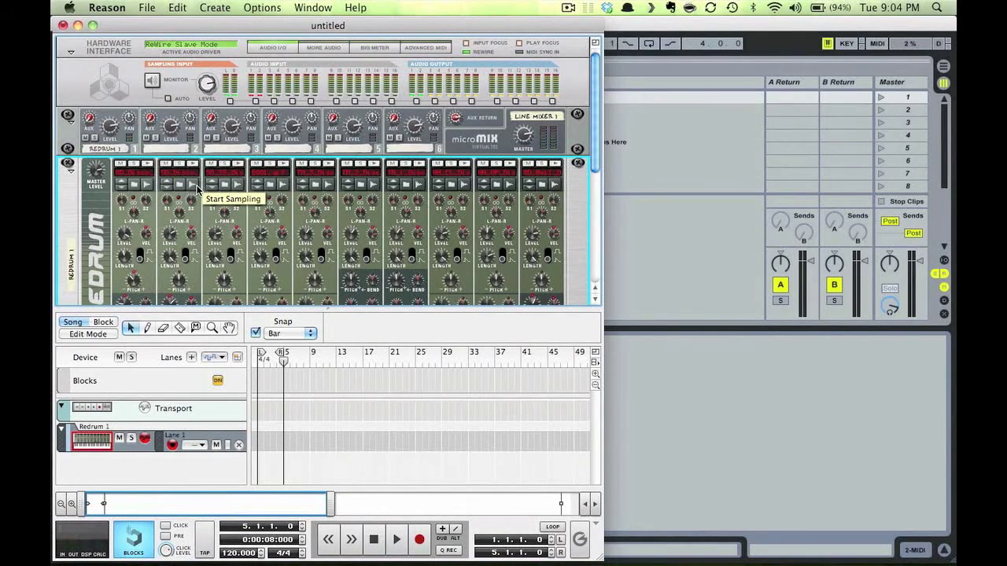
key("super+Tab")
key("super+Tab")
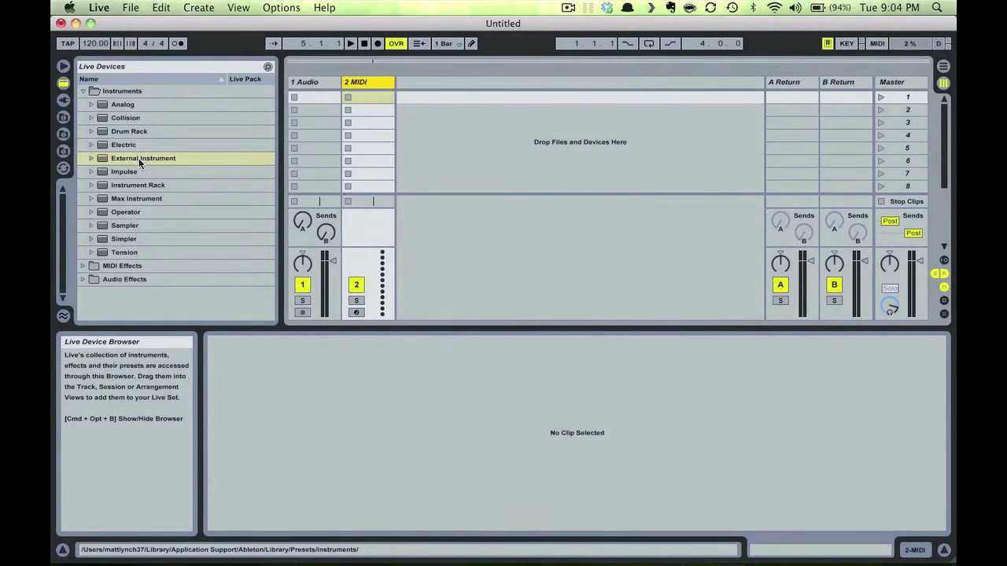
- Load an External Instrument on the 2 MIDI track, MIDI to Reason Redrum 1, audio from 1/2 Mix L, Mix R
left_click_drag(138, 159, 373, 85)
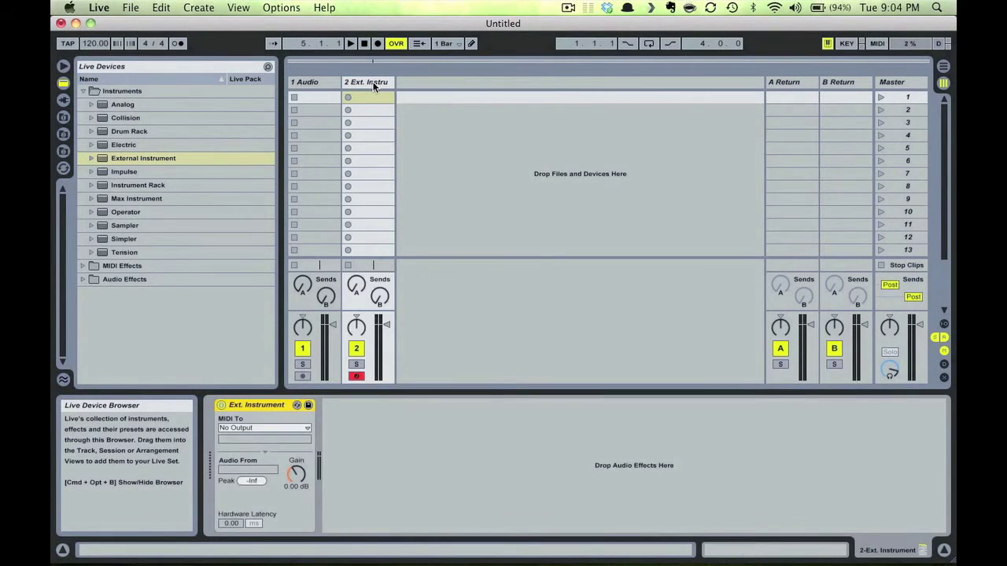
left_click(269, 428)
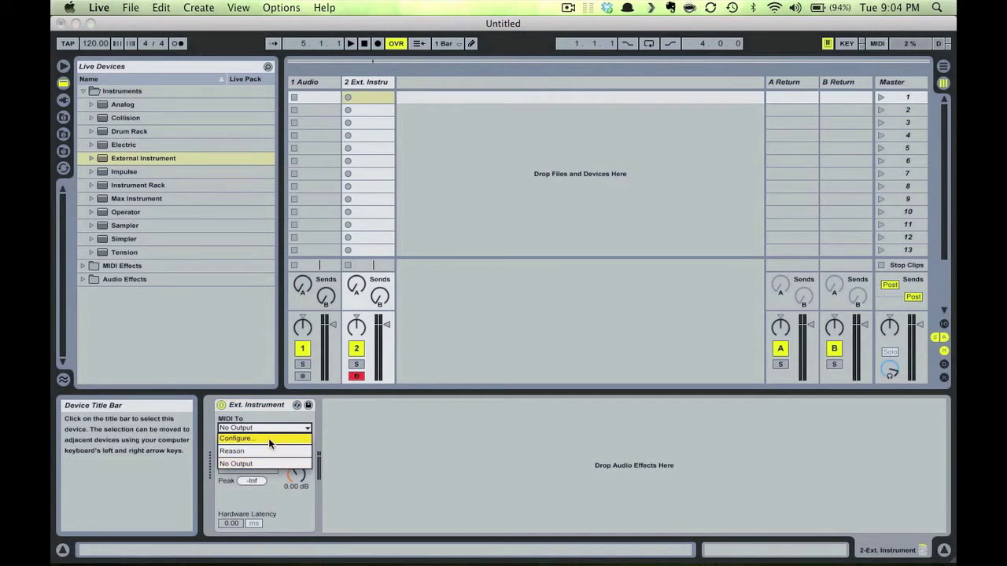
left_click(269, 451)
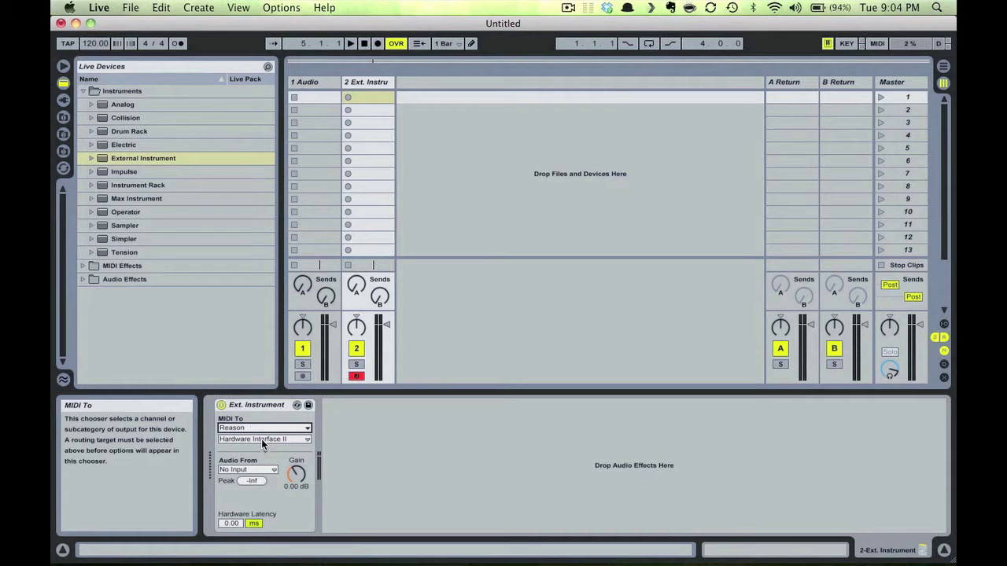
left_click(261, 439)
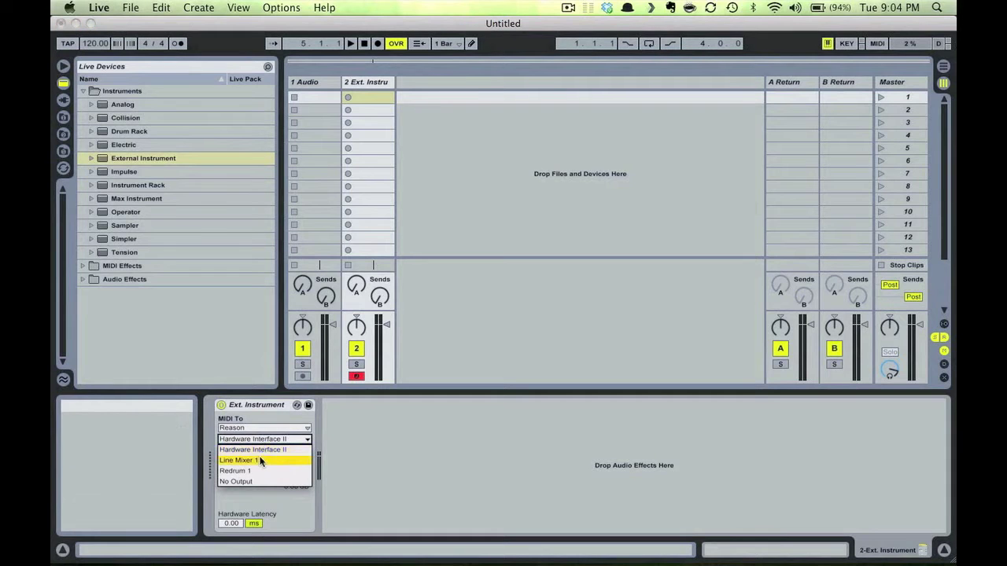
left_click(259, 470)
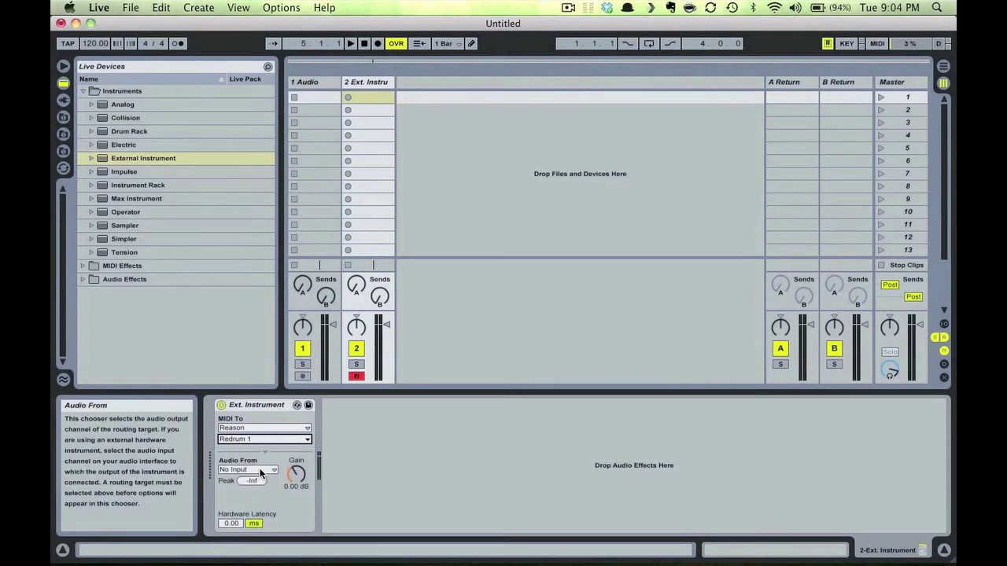
left_click(260, 470)
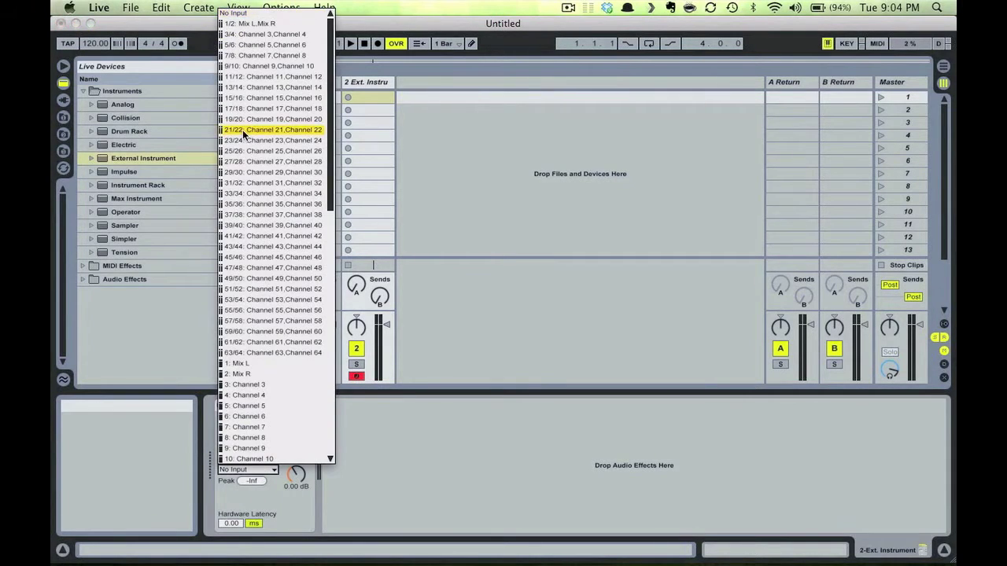
left_click(248, 24)
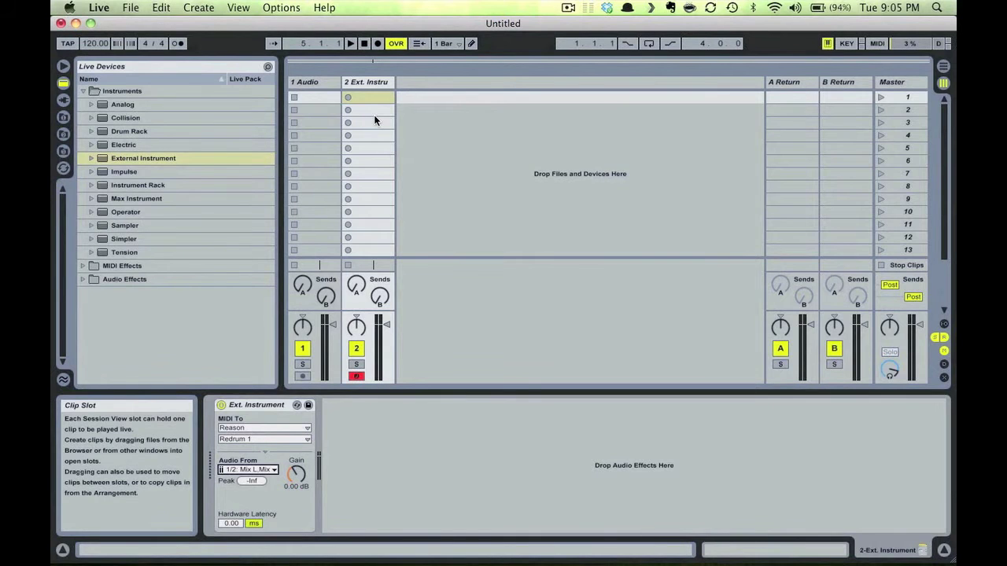
- Trigger Redrum's drum 1 four times in Reason to confirm audio reaches Live, then return to Live
key("Tab")
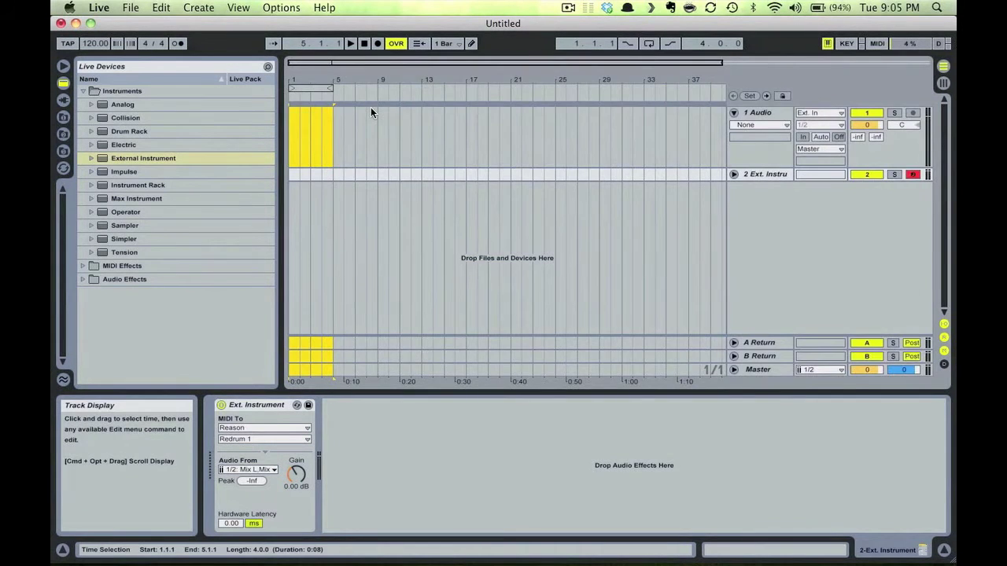
key("Tab")
key("super+Tab")
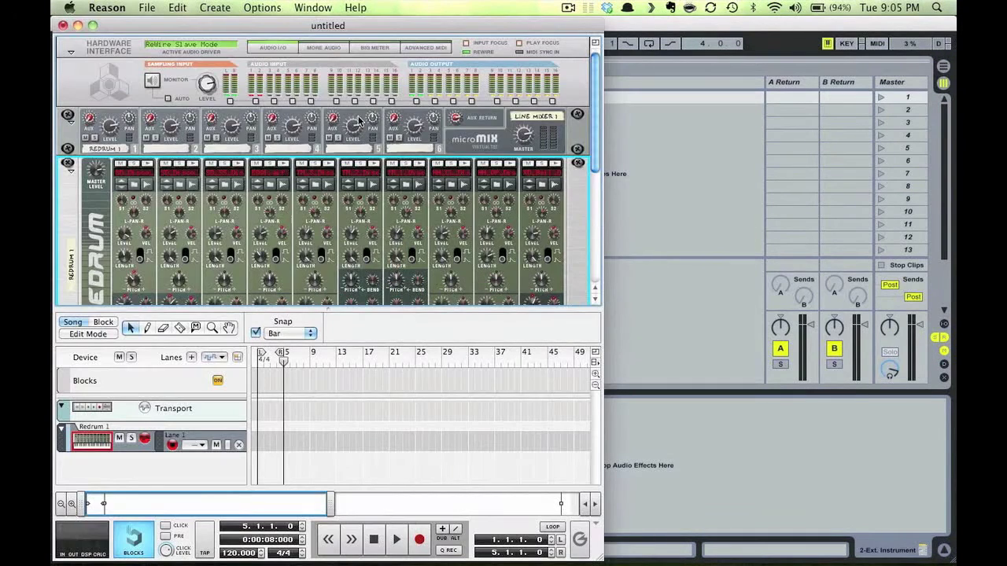
left_click(145, 167)
left_click(145, 168)
left_click(145, 167)
left_click(145, 167)
key("super+Tab")
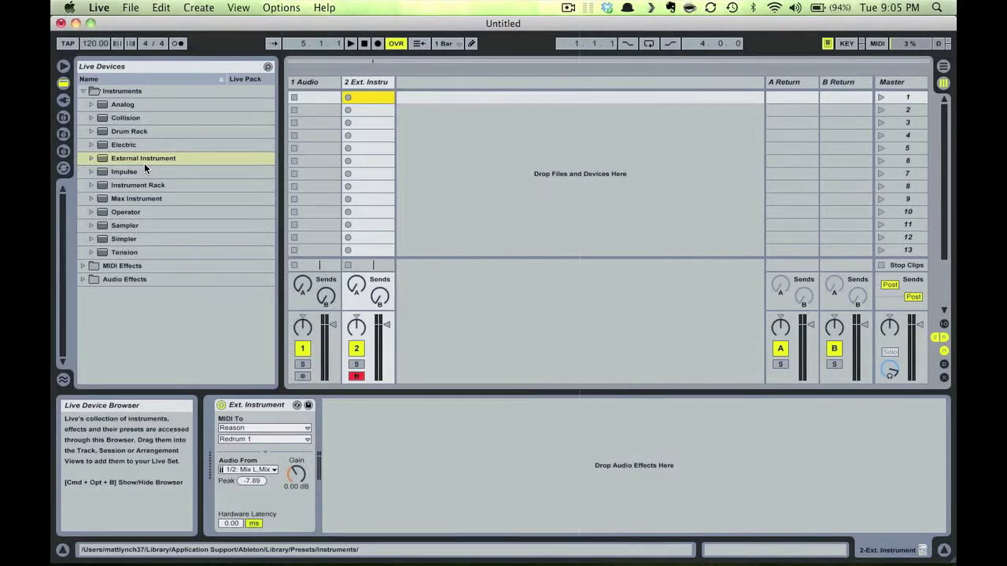
- Create a MIDI clip on track 2 with BD_Disco_H kicks at 1.1, 1.1.3, 1.2 and a snare at 1.2.3
double_click(368, 98)
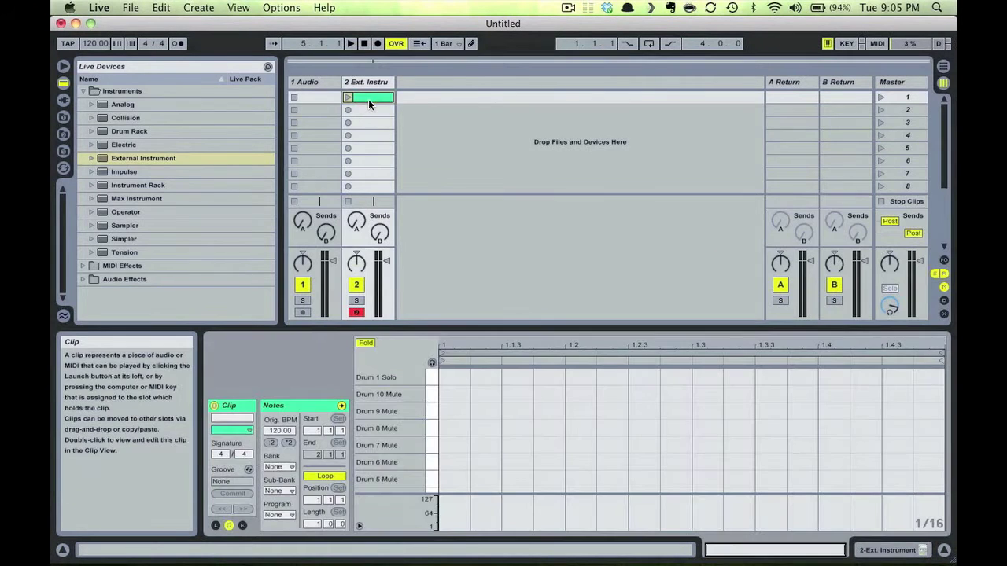
left_click(433, 373)
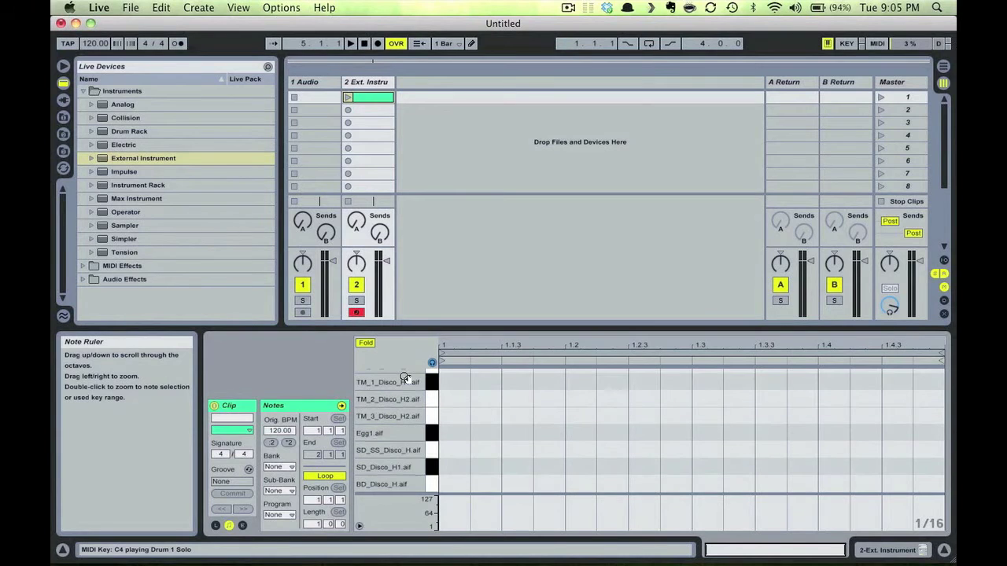
left_click(433, 487)
double_click(459, 485)
double_click(481, 485)
double_click(510, 485)
left_click_drag(526, 486, 590, 486)
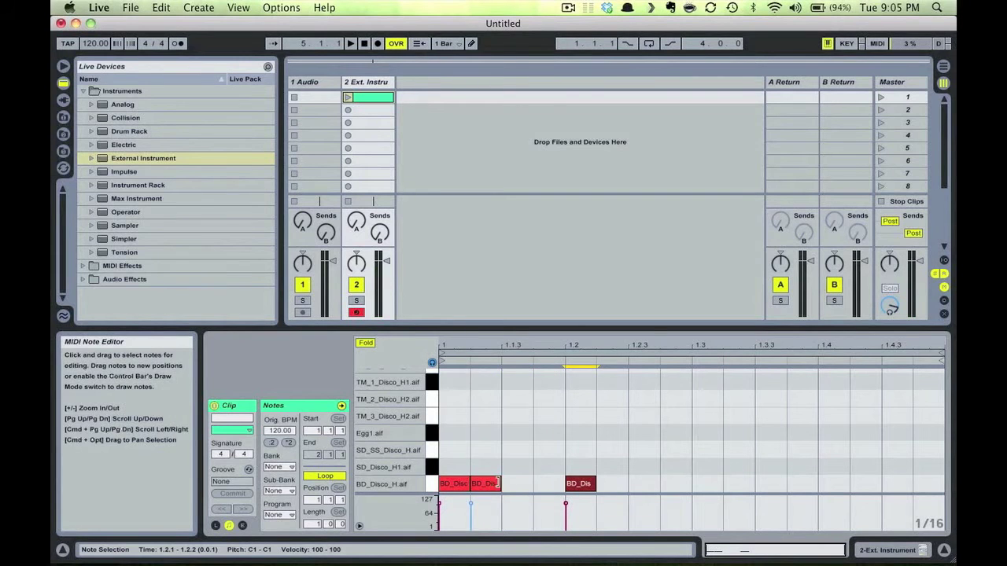
left_click(498, 486)
left_click_drag(500, 485, 617, 486)
left_click(586, 485)
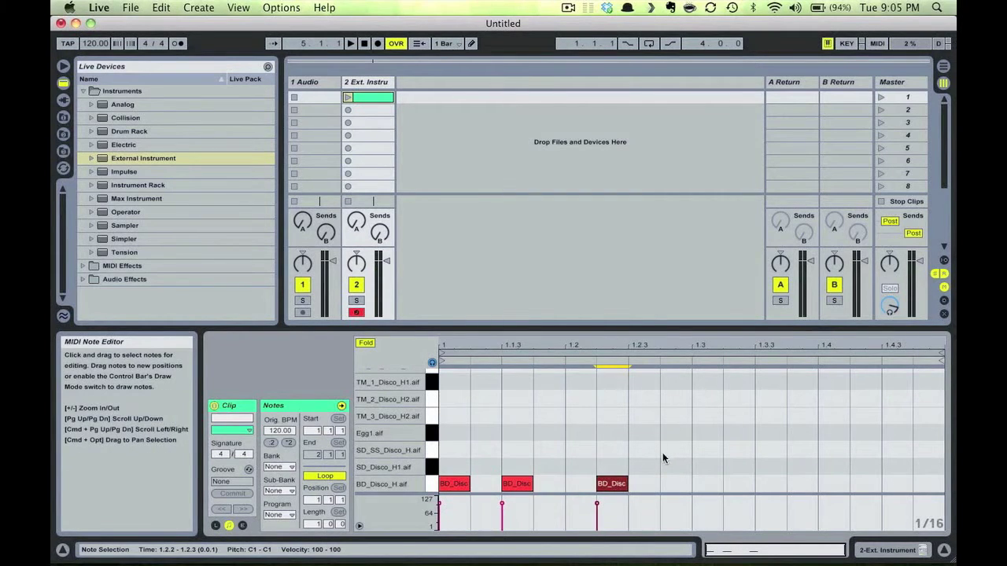
double_click(641, 452)
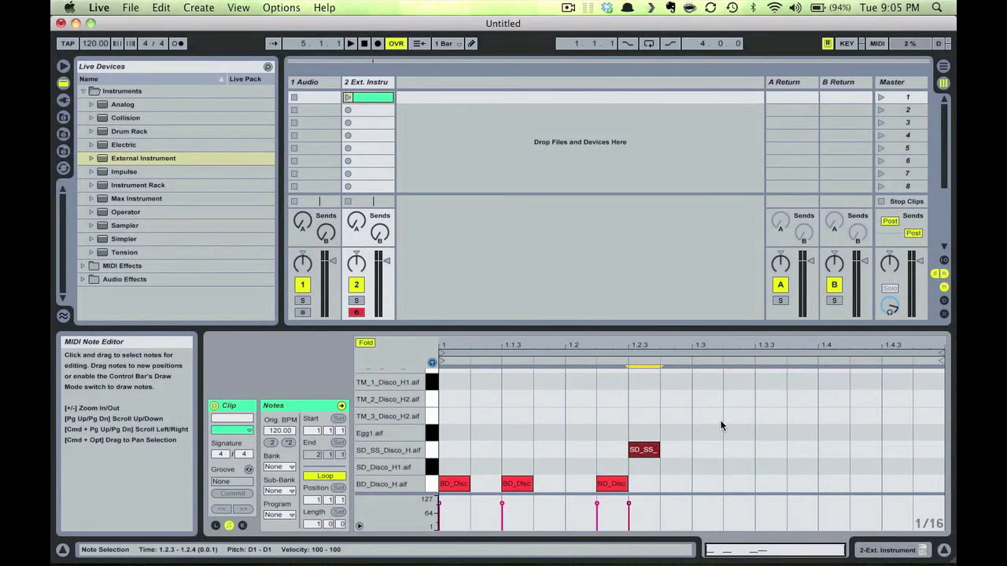
- Duplicate the drum notes into the clip's second half and nudge them one sixteenth earlier
left_click_drag(724, 424, 438, 497)
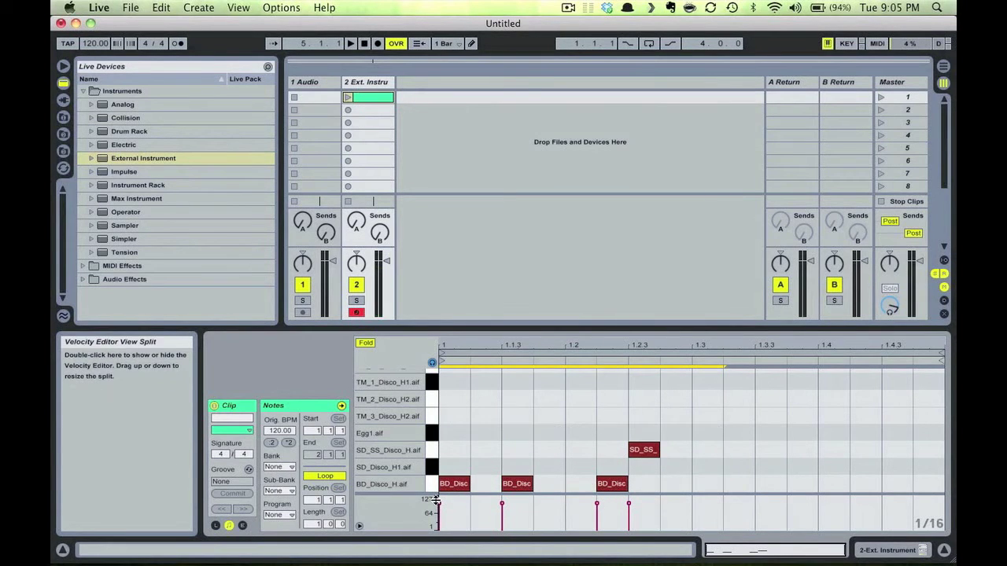
key("super+d")
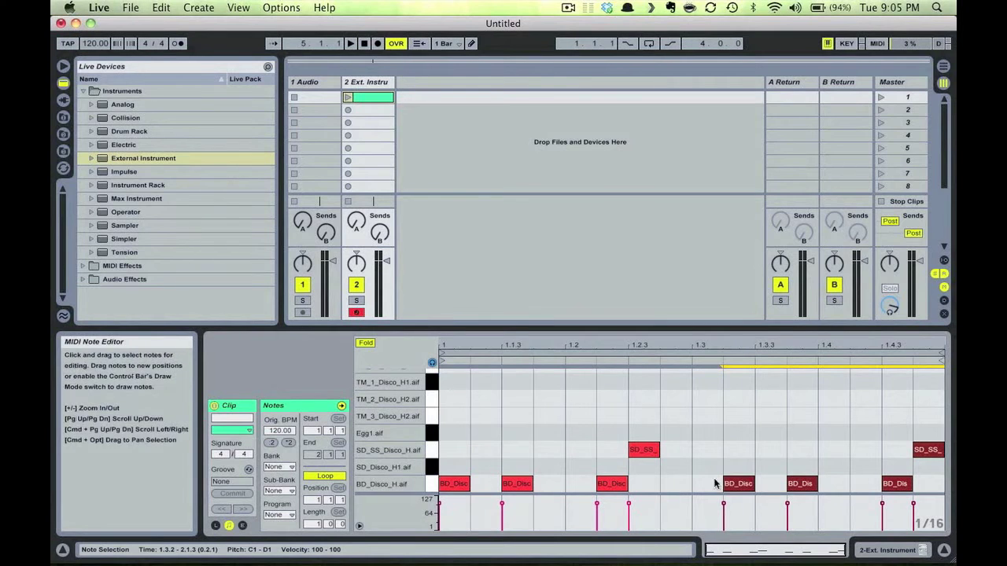
left_click(739, 484)
left_click_drag(739, 485, 708, 484)
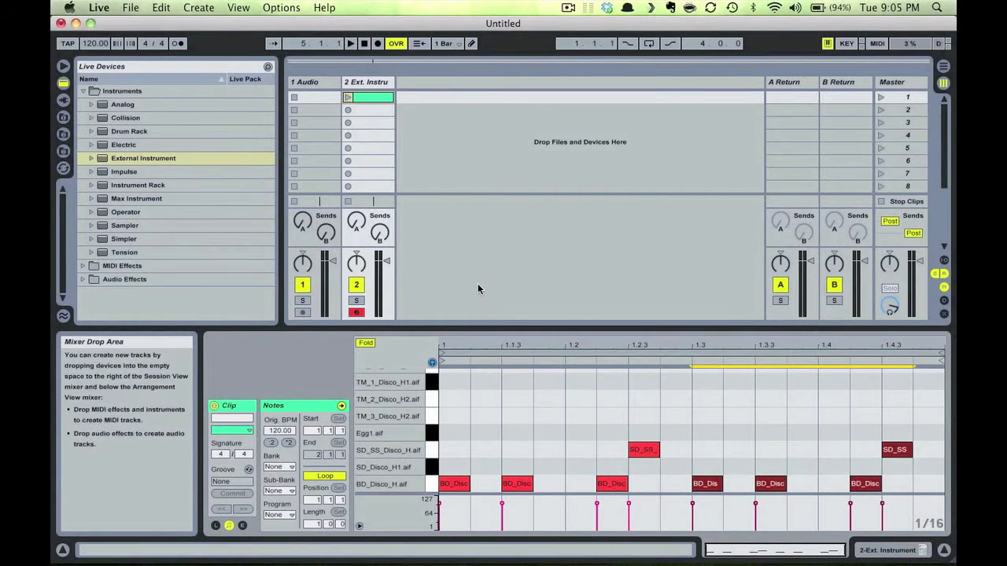
- Launch and stop the drum clip to audition it, then switch to Reason
left_click(348, 97)
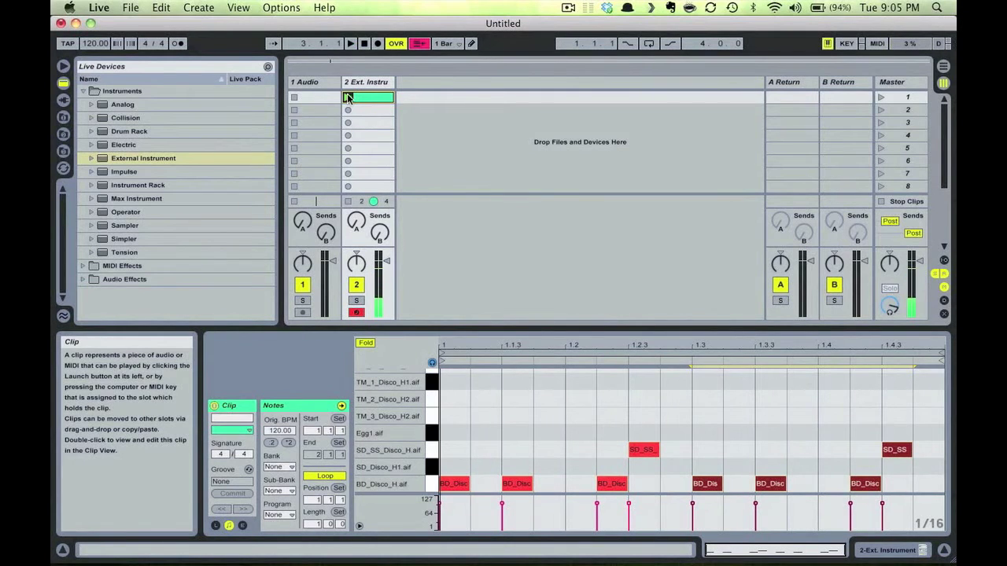
left_click(364, 44)
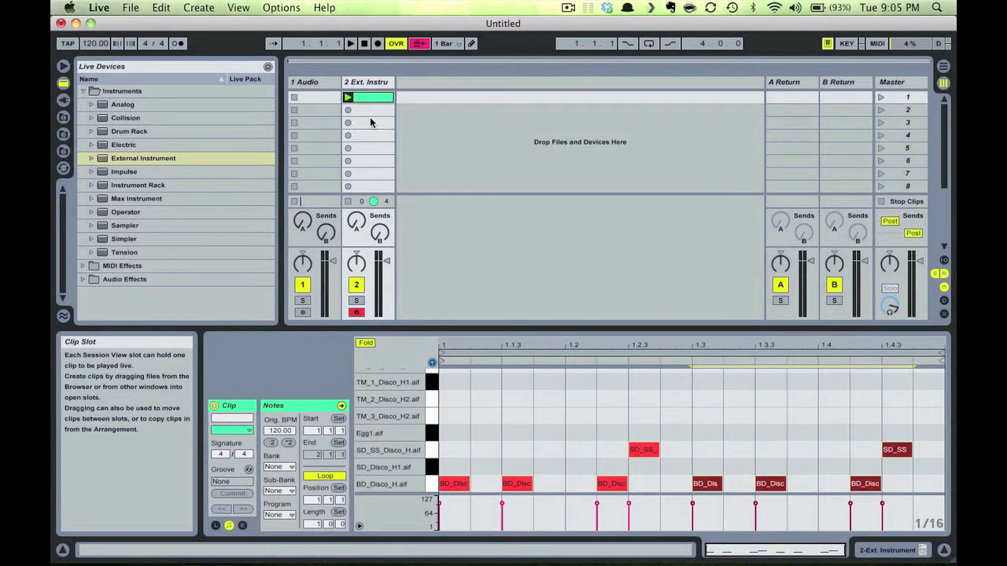
key("super+Tab")
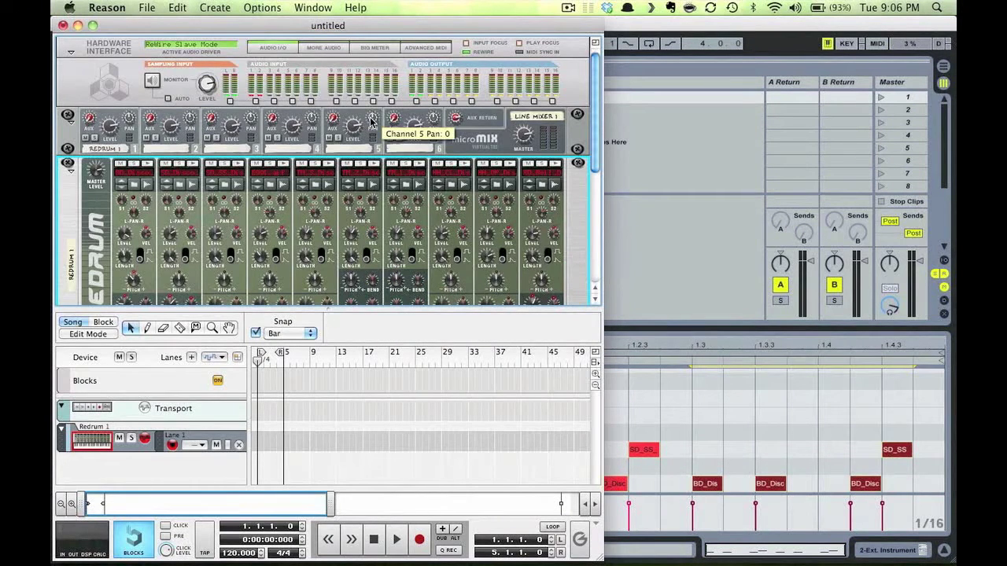
- With Reason playing, enter Redrum channel 5 hits on steps 3, 8 and 13, stop, and return to Live
scroll(369, 126, "down", 5)
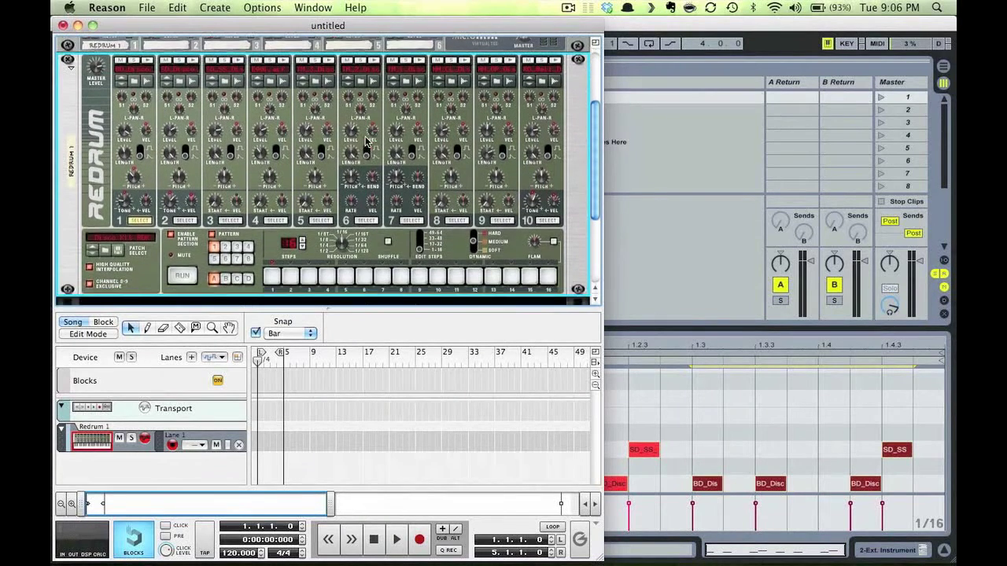
key("space")
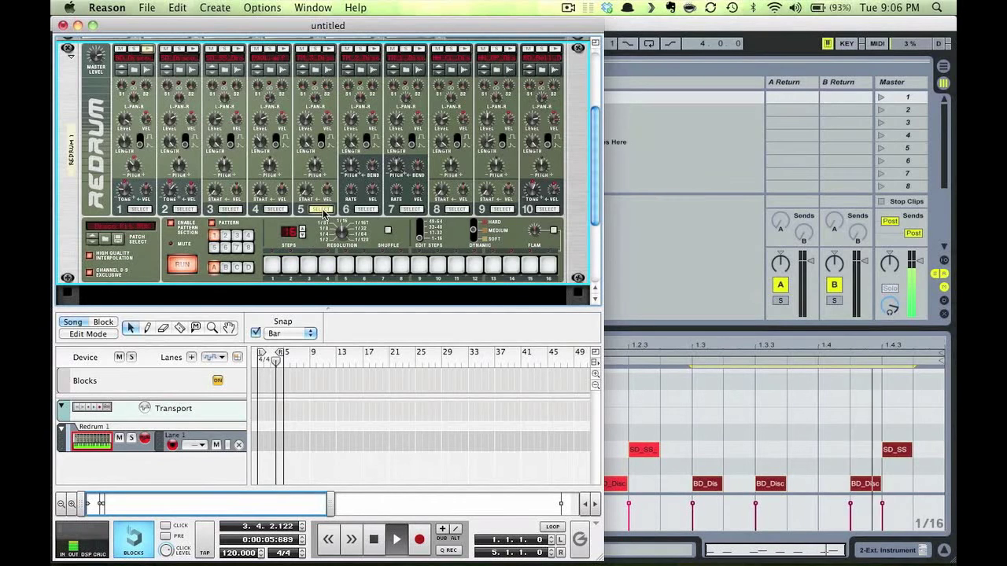
left_click(310, 265)
left_click(399, 267)
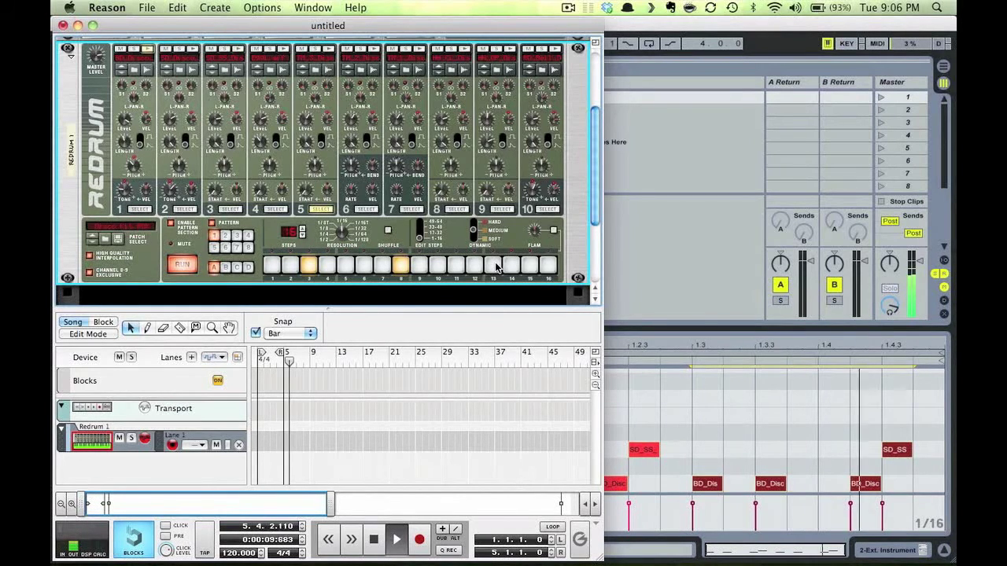
left_click(495, 268)
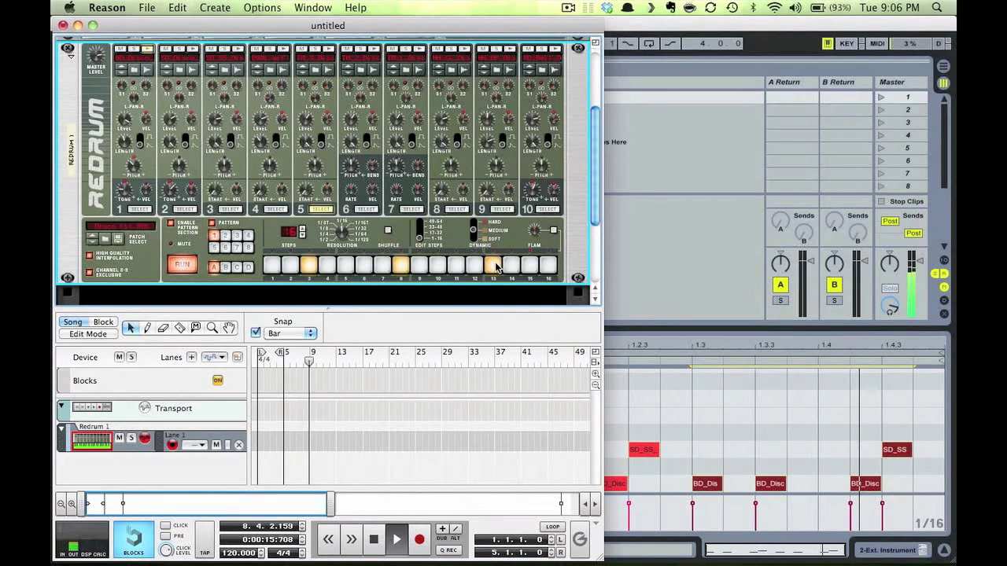
key("space")
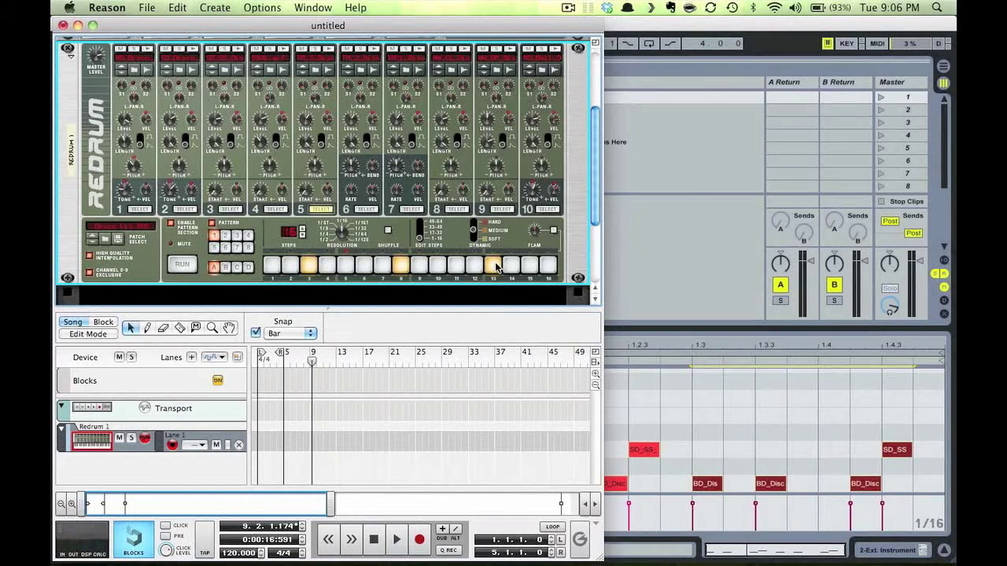
key("super+Tab")
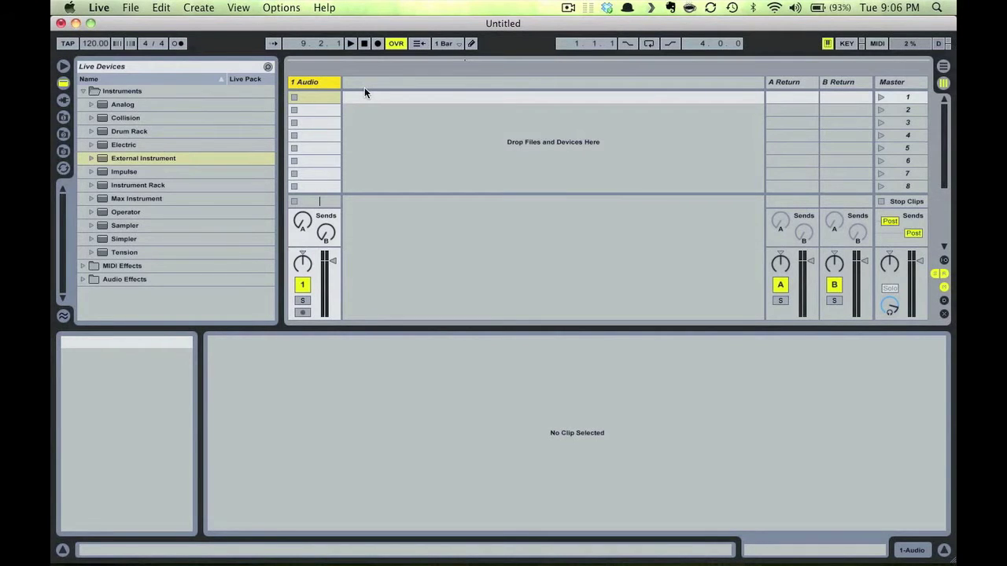
- Insert three new MIDI tracks into the Live set
right_click(364, 92)
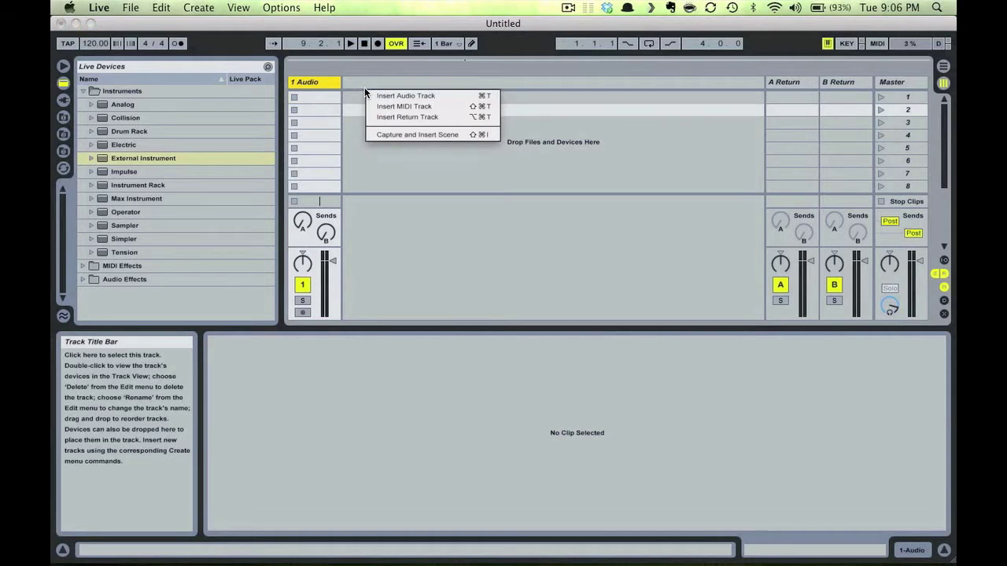
left_click(383, 110)
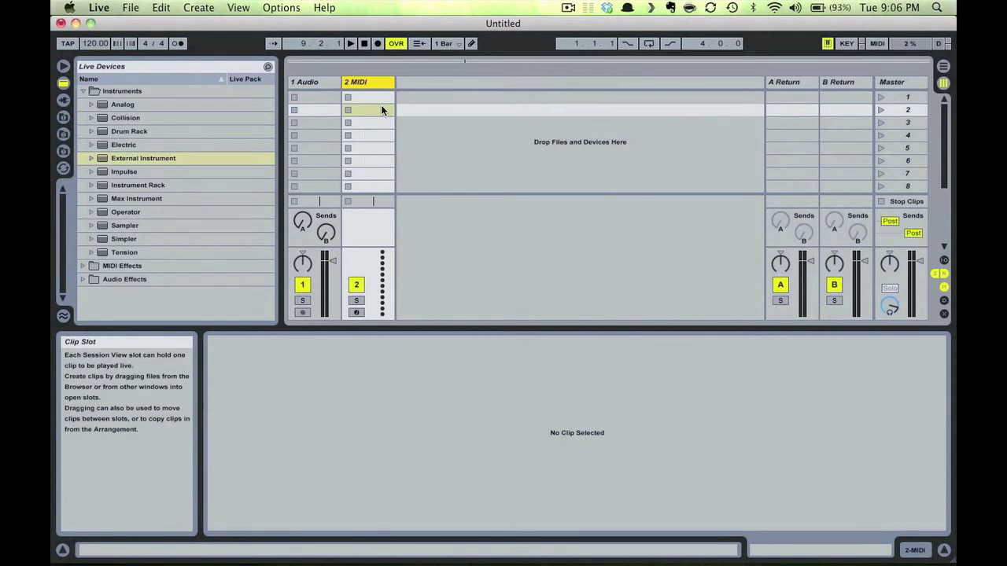
key("super+shift+t")
key("super+shift+t")
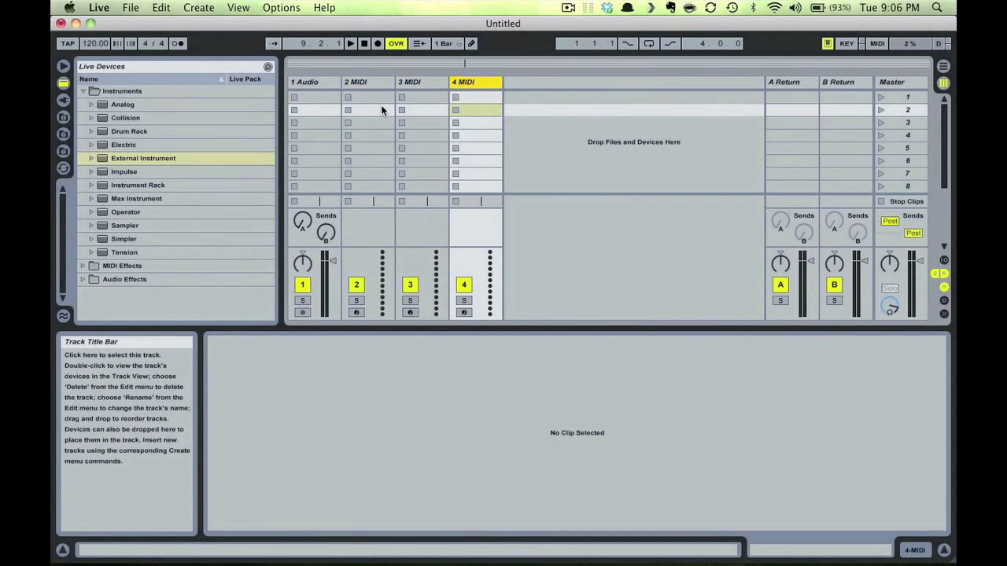
- Rename the three MIDI tracks Kick, Snare and HH
right_click(375, 81)
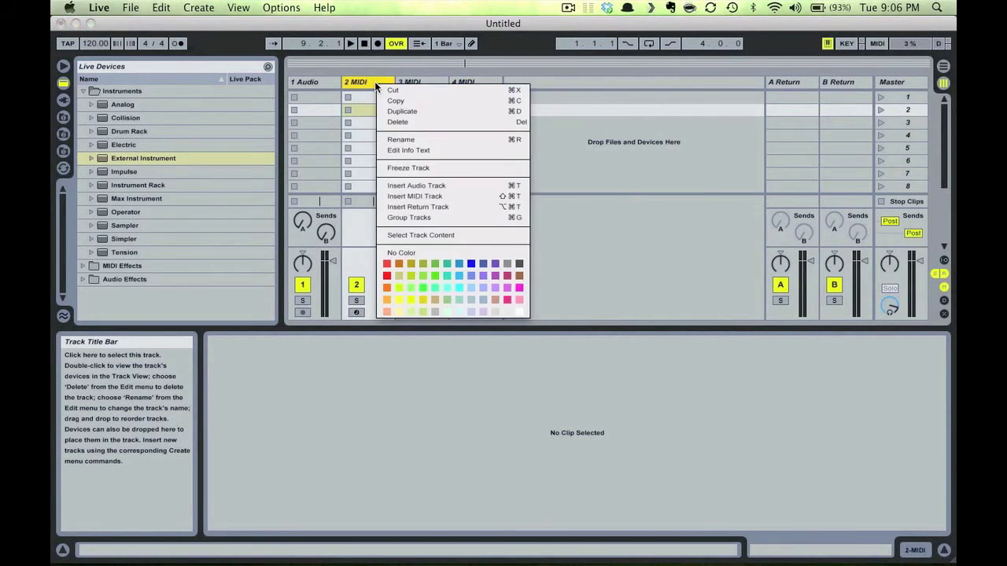
key("super+r")
key("Tab")
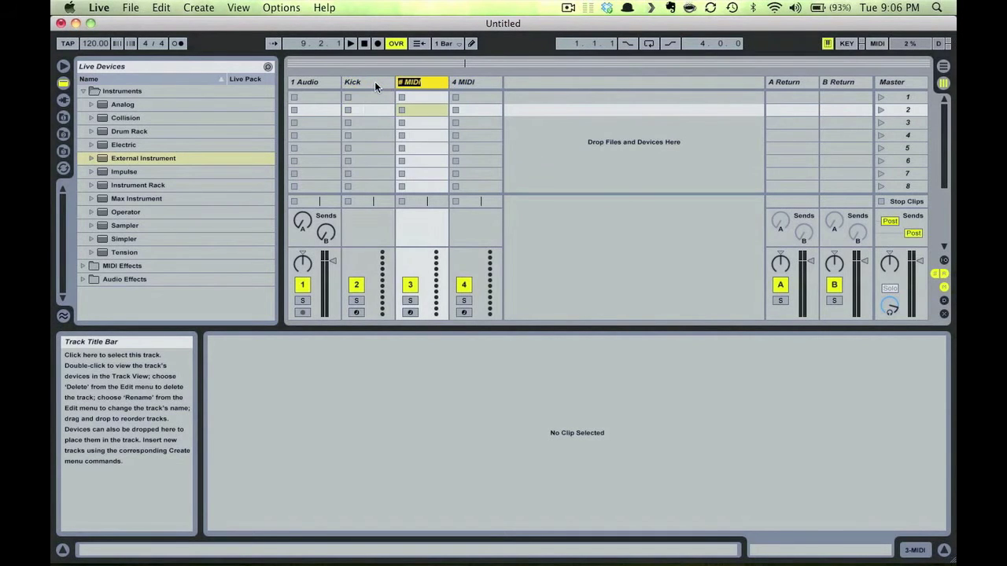
type("Snare")
key("Tab")
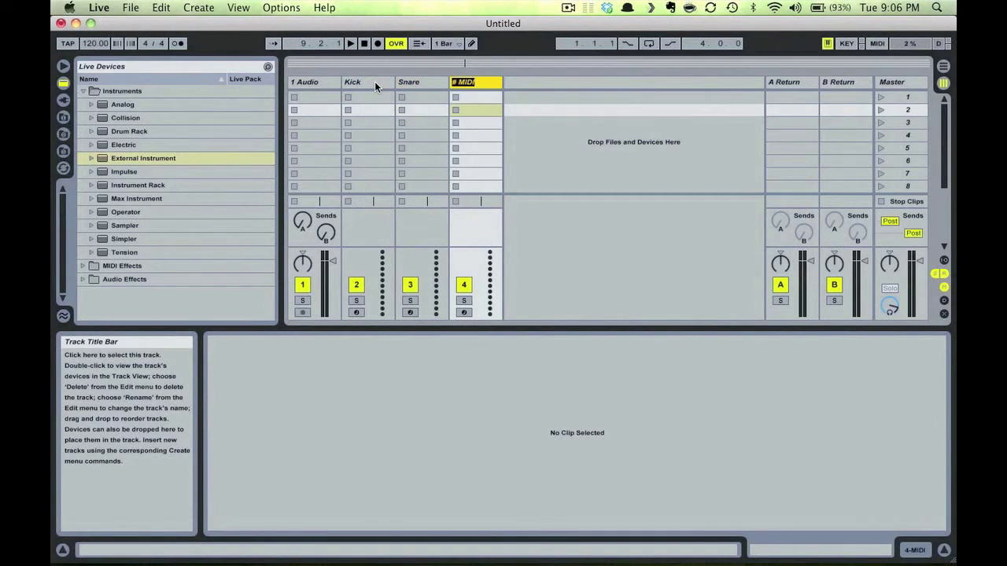
type("HH")
key("Tab")
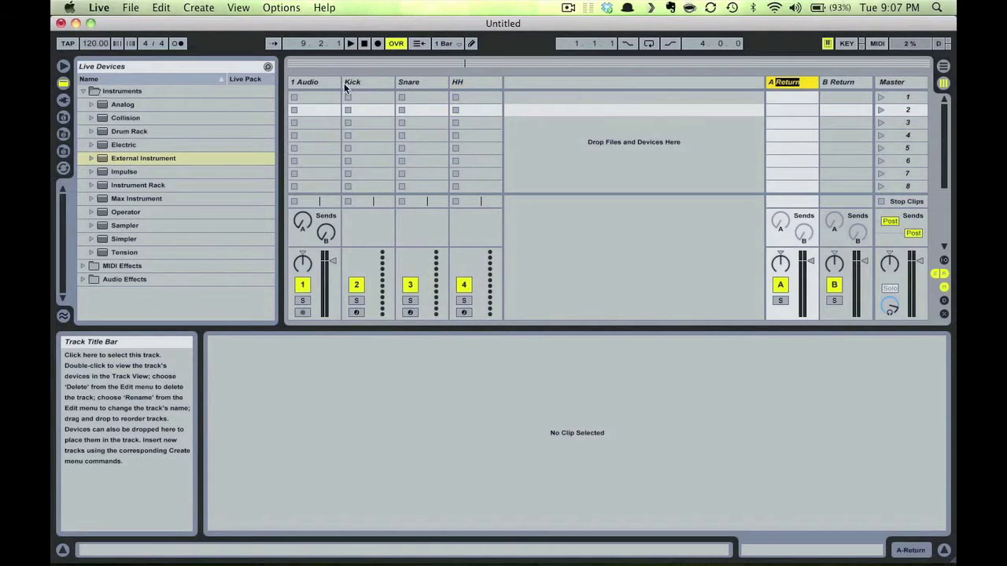
- Load an External Instrument onto the Kick, Snare and HH tracks
left_click_drag(128, 159, 370, 84)
left_click(135, 158)
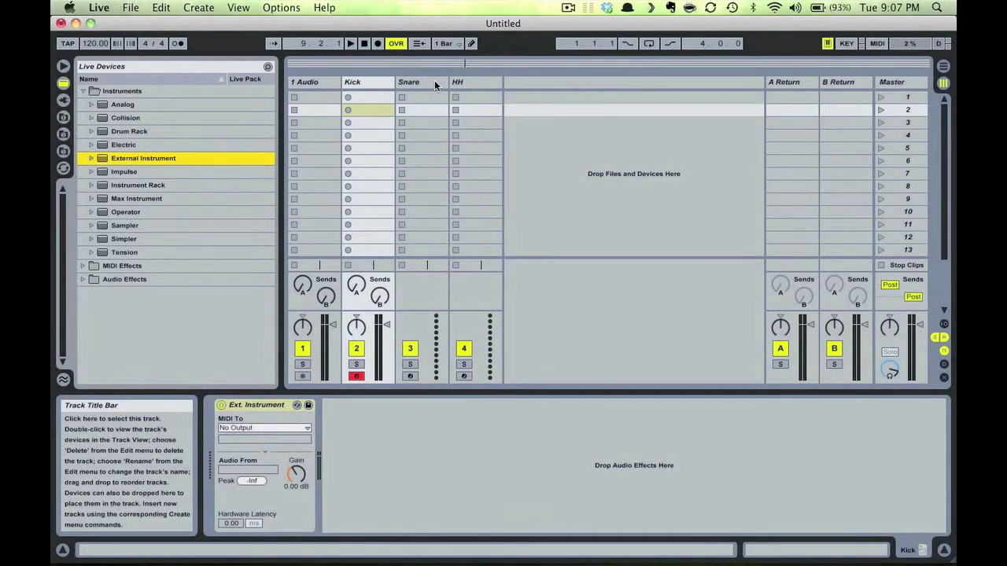
left_click_drag(169, 161, 410, 88)
left_click_drag(163, 159, 480, 85)
left_click(363, 84)
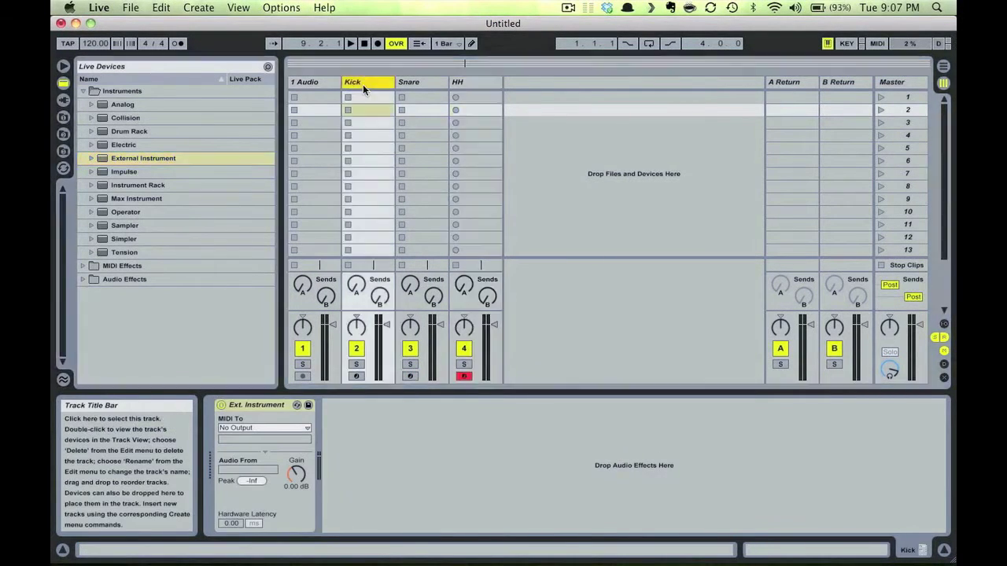
left_click(414, 82)
left_click(459, 83)
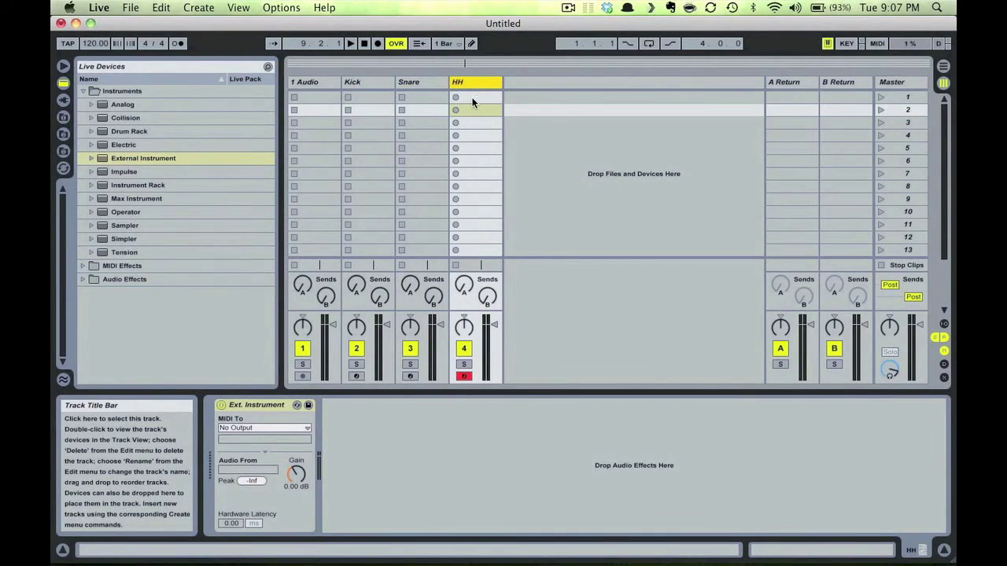
- In Reason, delete the micromix line mixer from the rack
key("super+Tab")
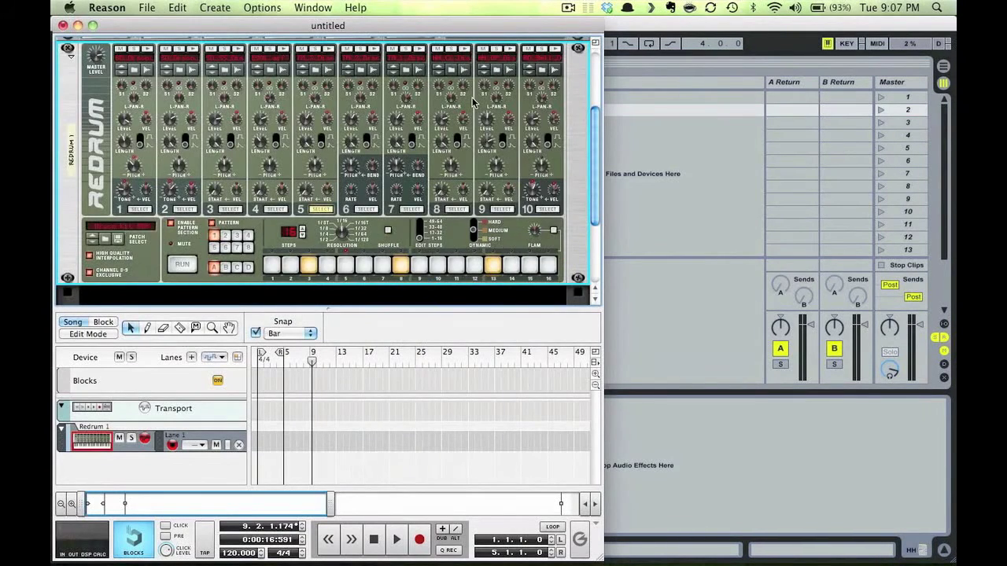
scroll(474, 101, "up", 3)
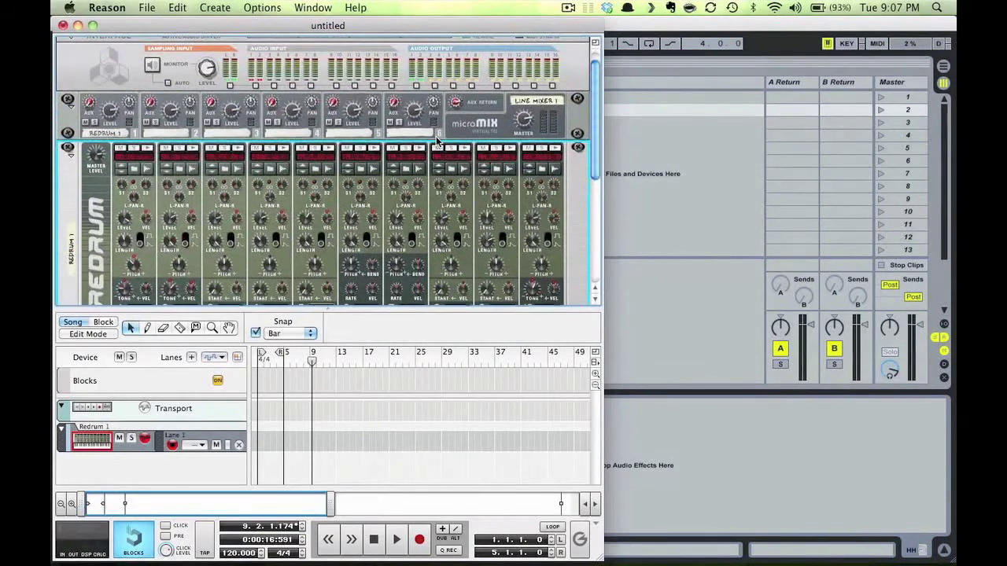
right_click(498, 116)
left_click(537, 162)
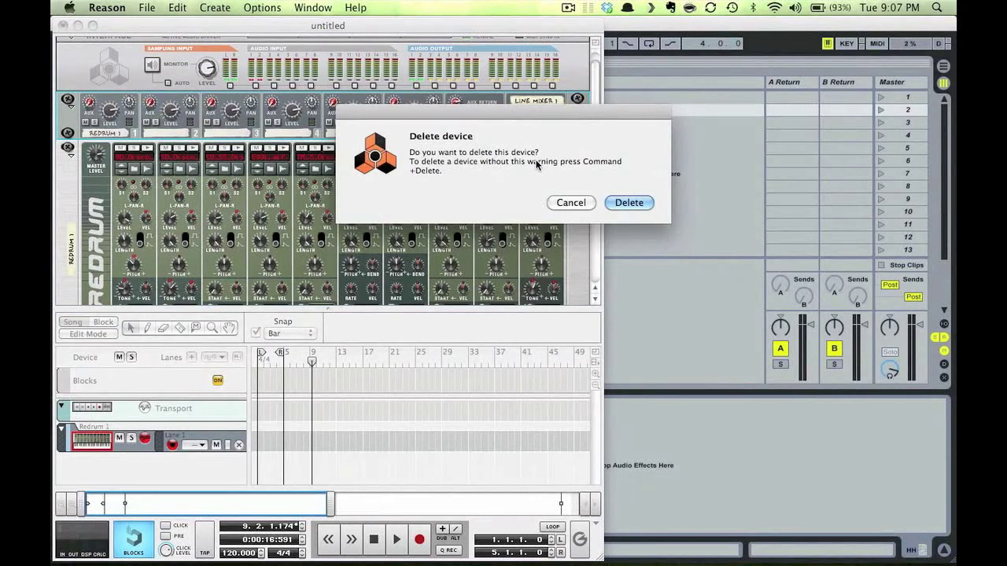
left_click(625, 205)
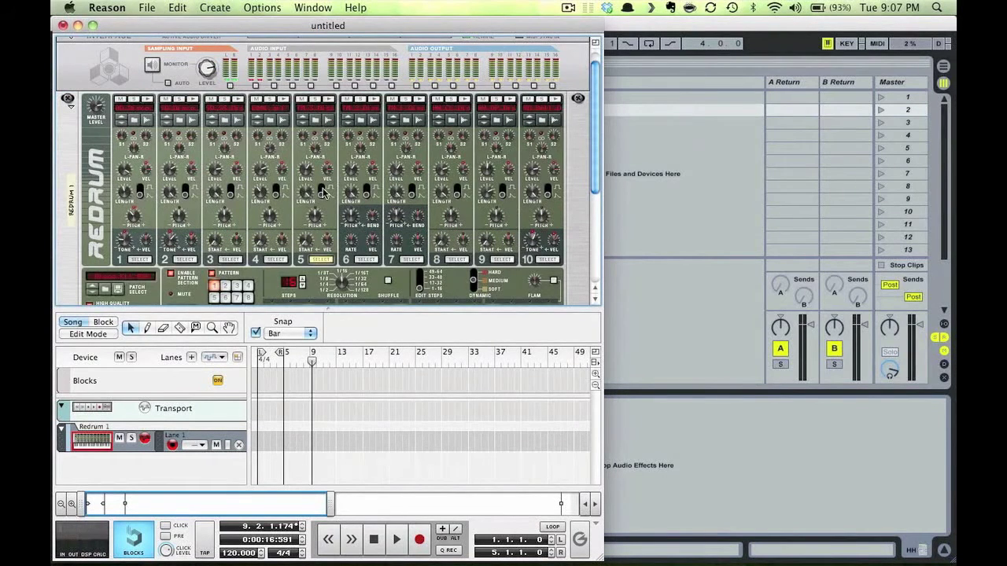
- Delete the Redrum device along with its sequencer track
right_click(96, 134)
left_click(138, 185)
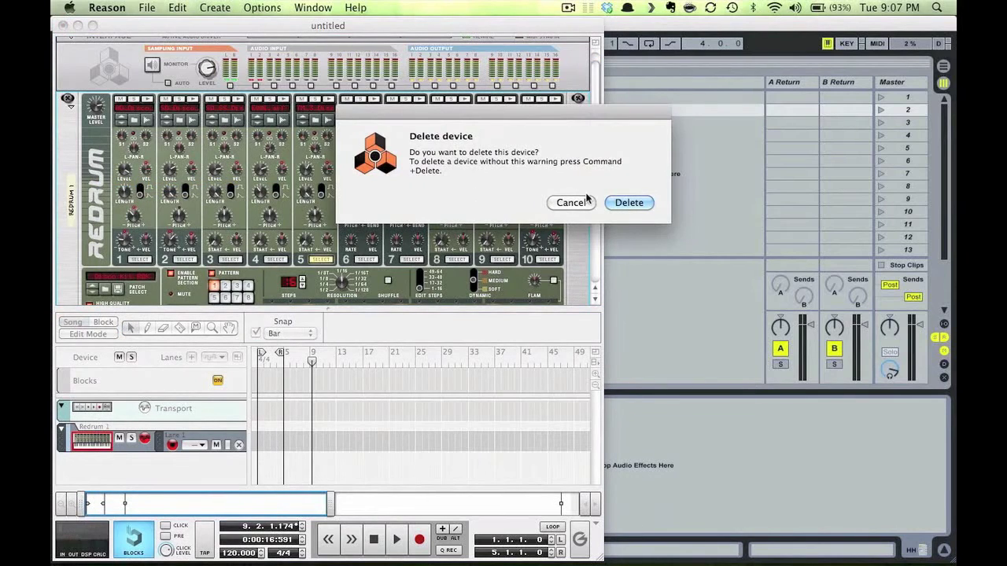
left_click(628, 203)
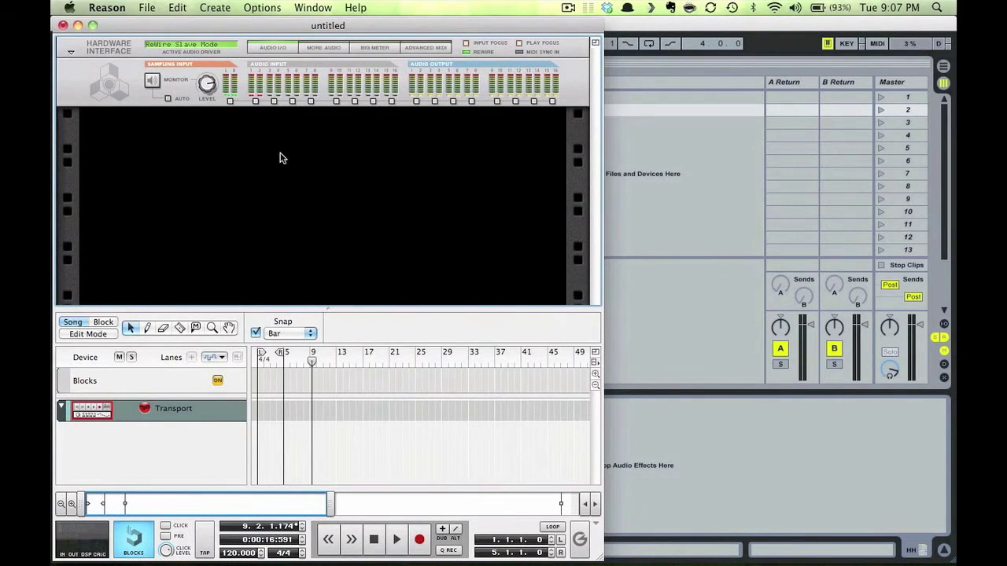
- Add Line Mixer 1, 2 and 3 (Line Mixer 6:2) under the hardware interface and select the first
right_click(281, 158)
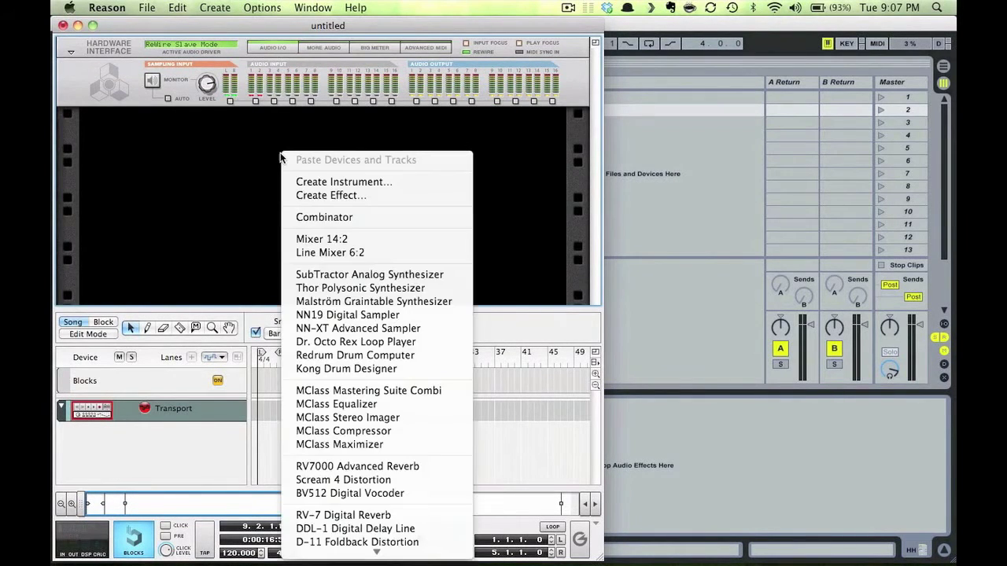
left_click(348, 253)
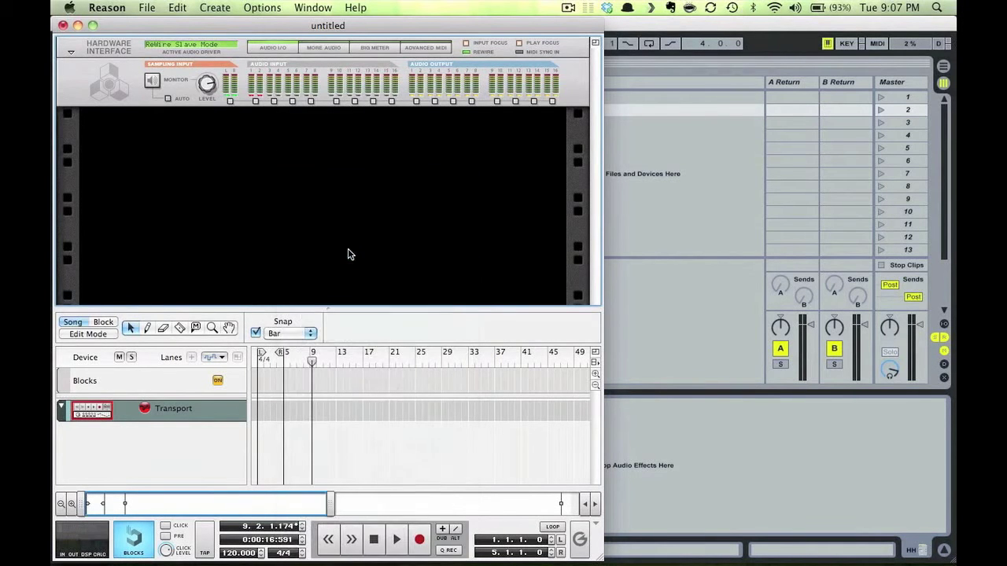
right_click(294, 181)
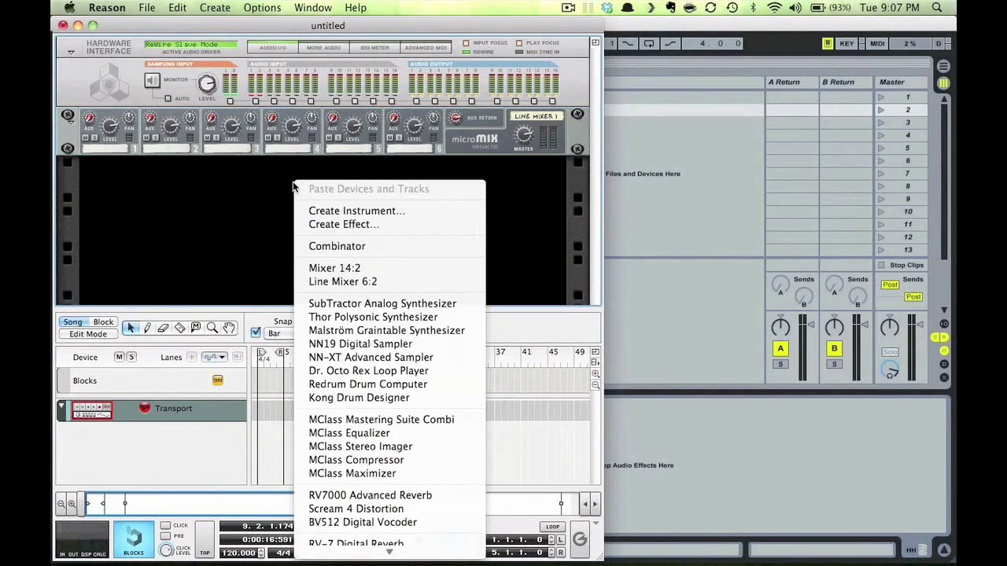
left_click(340, 281)
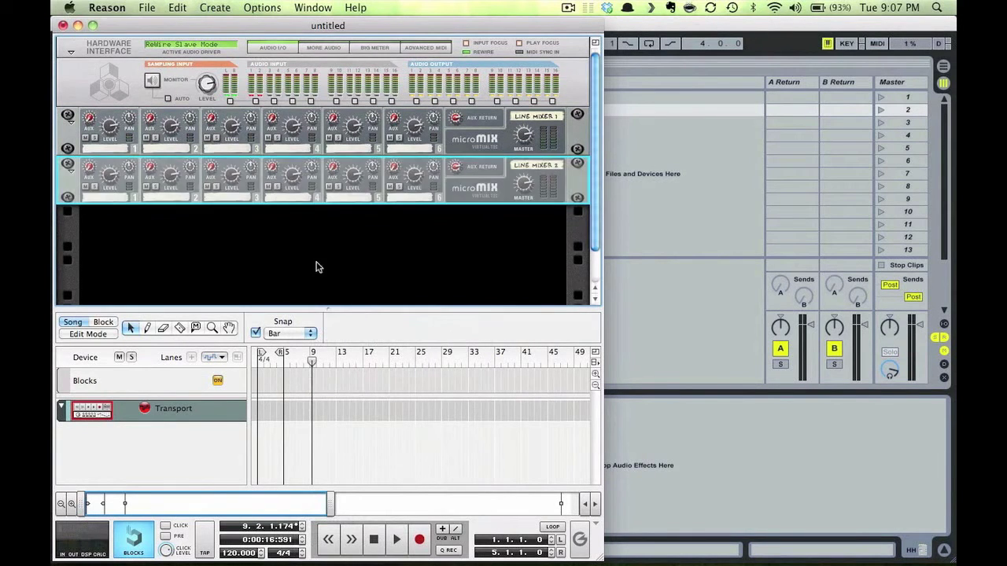
right_click(317, 262)
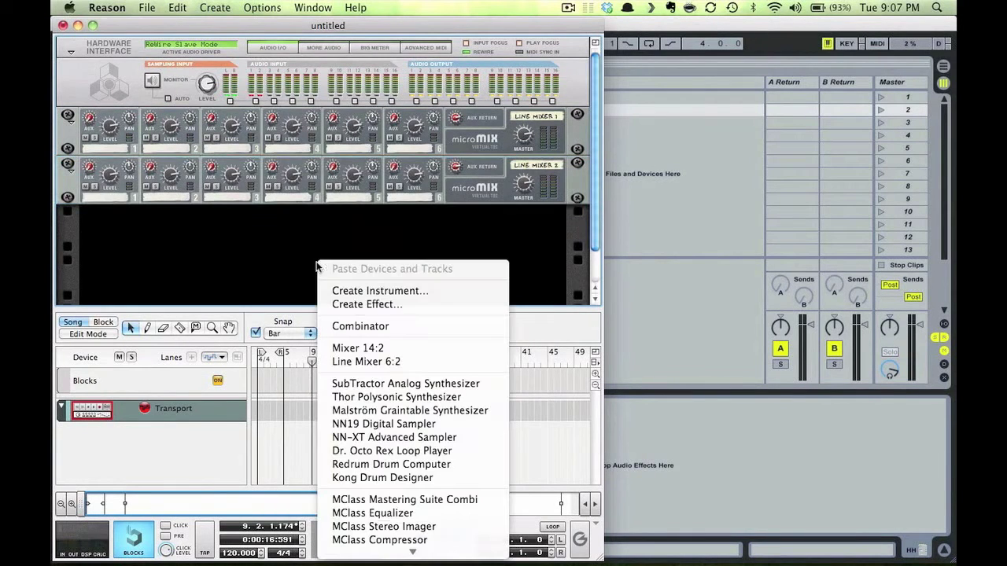
left_click(346, 361)
left_click(551, 123)
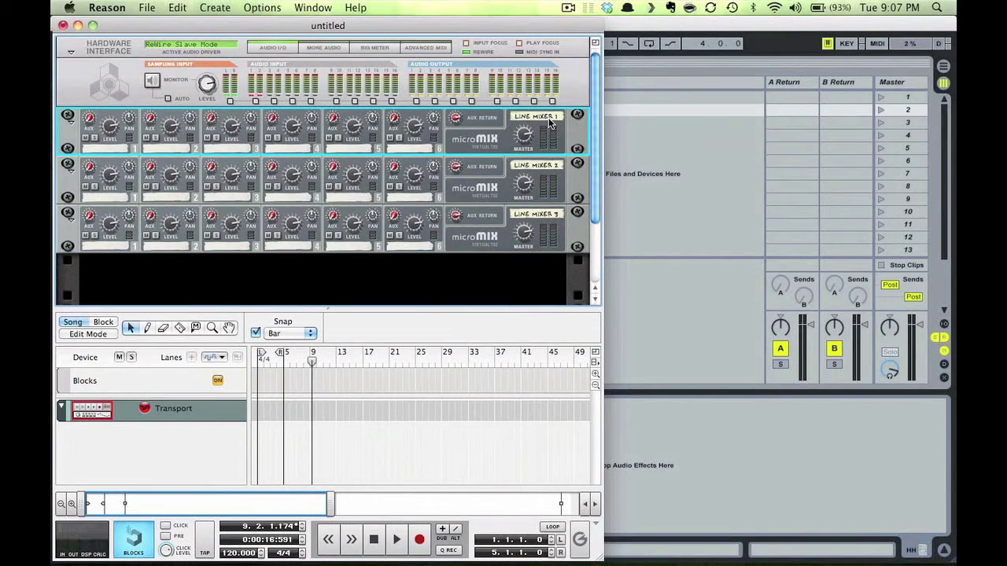
right_click(543, 118)
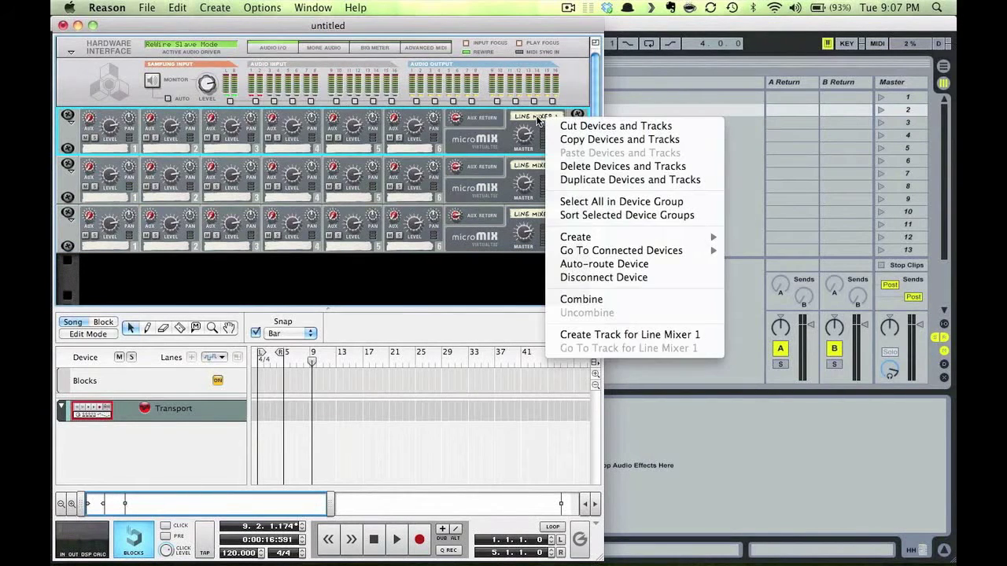
- Rename Line Mixer 1, 2 and 3 to Kick, Snare and HH
left_click(539, 116)
double_click(538, 118)
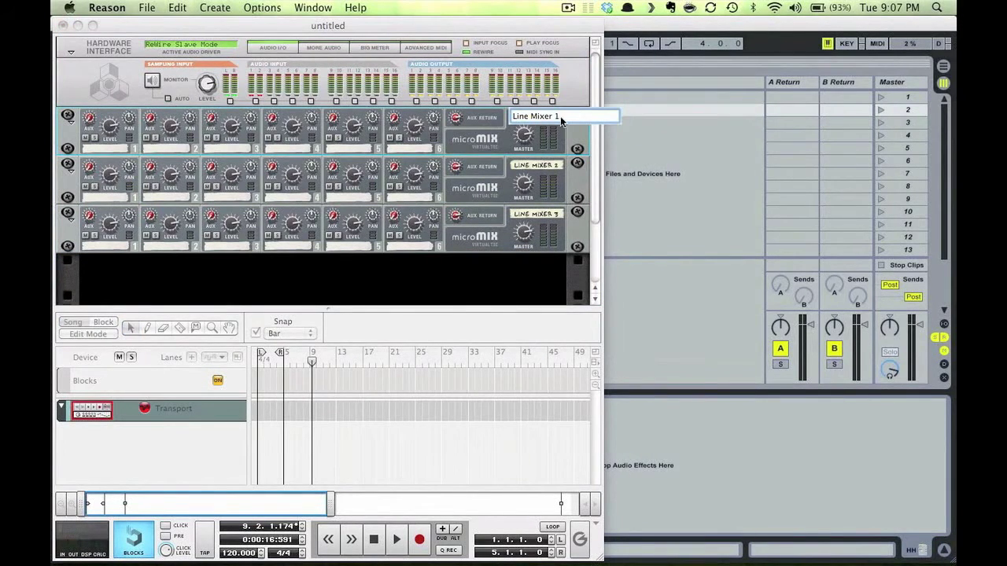
type("Kick")
double_click(541, 168)
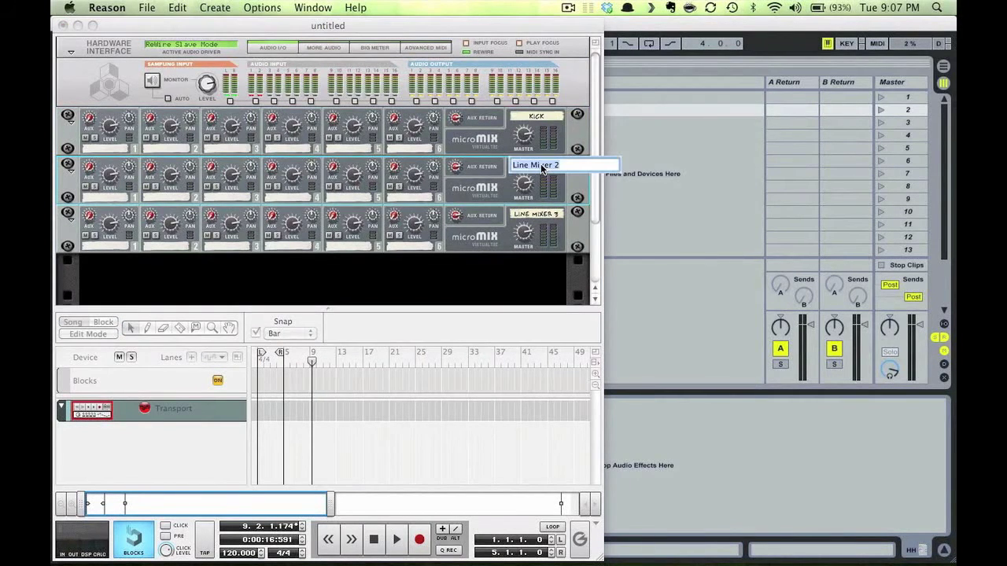
type("Snare")
key("Return")
double_click(541, 217)
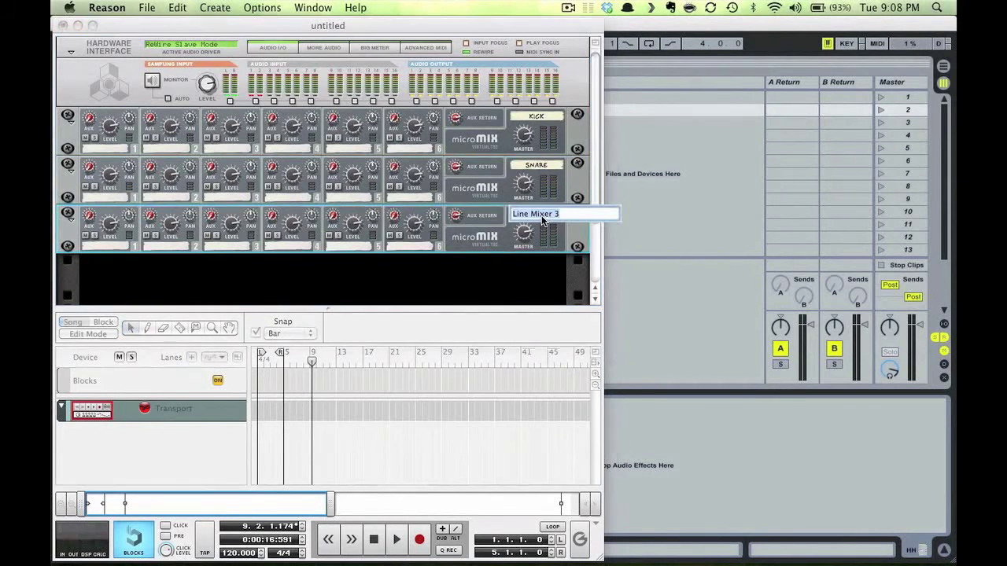
type("HH")
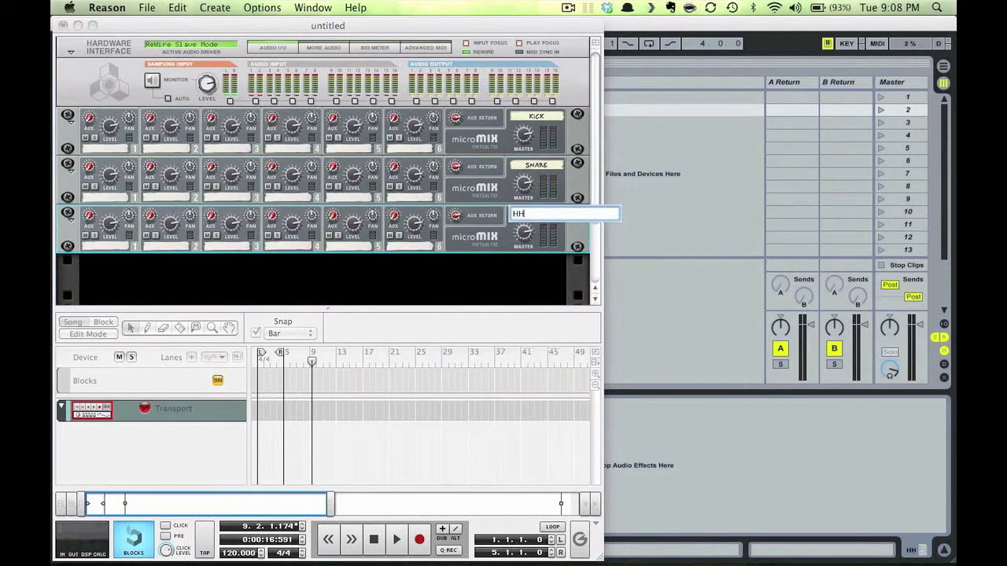
left_click(448, 281)
- Add a Redrum Drum Computer and cable the Kick mixer's master output to the hardware interface
right_click(448, 281)
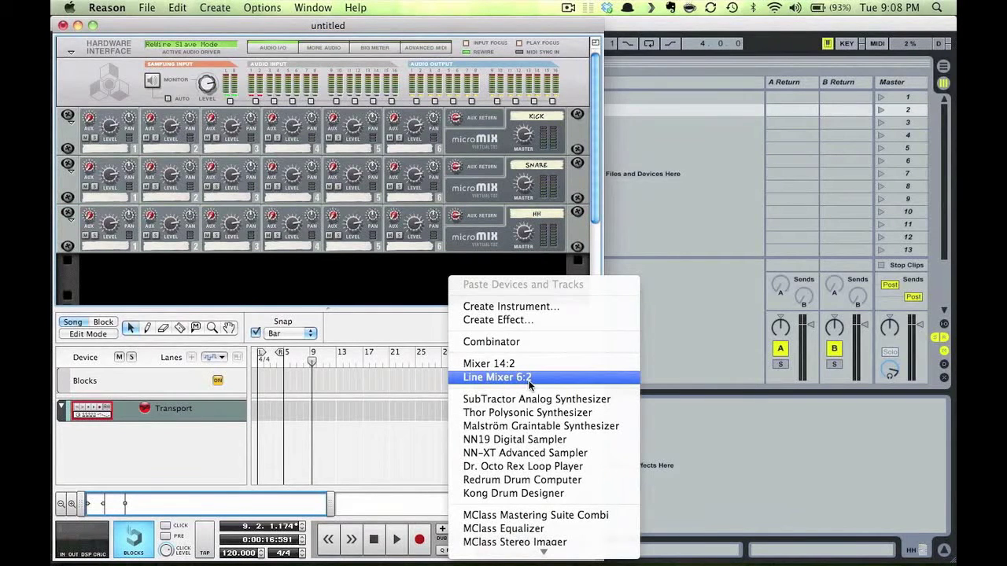
left_click(517, 480)
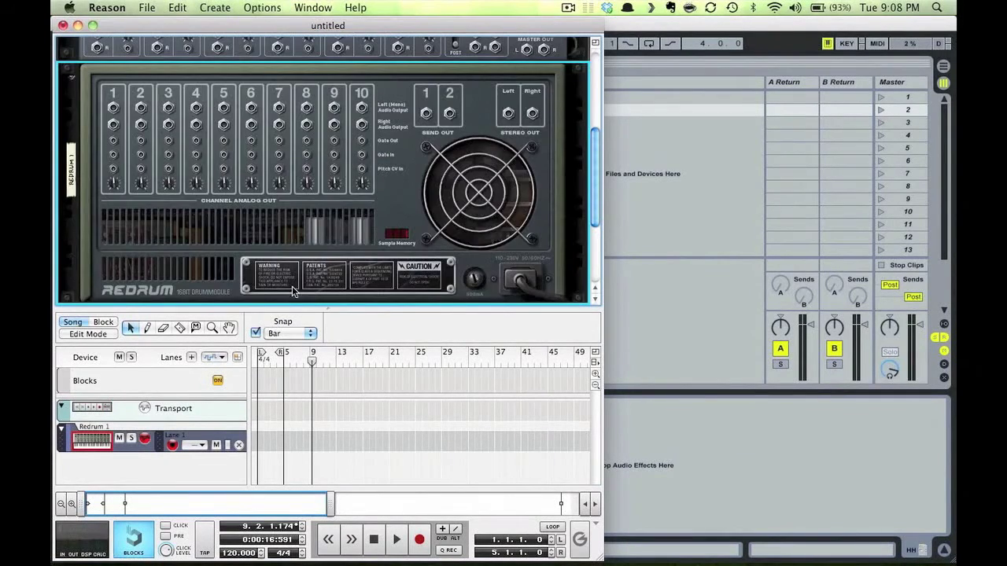
scroll(263, 240, "up", 10)
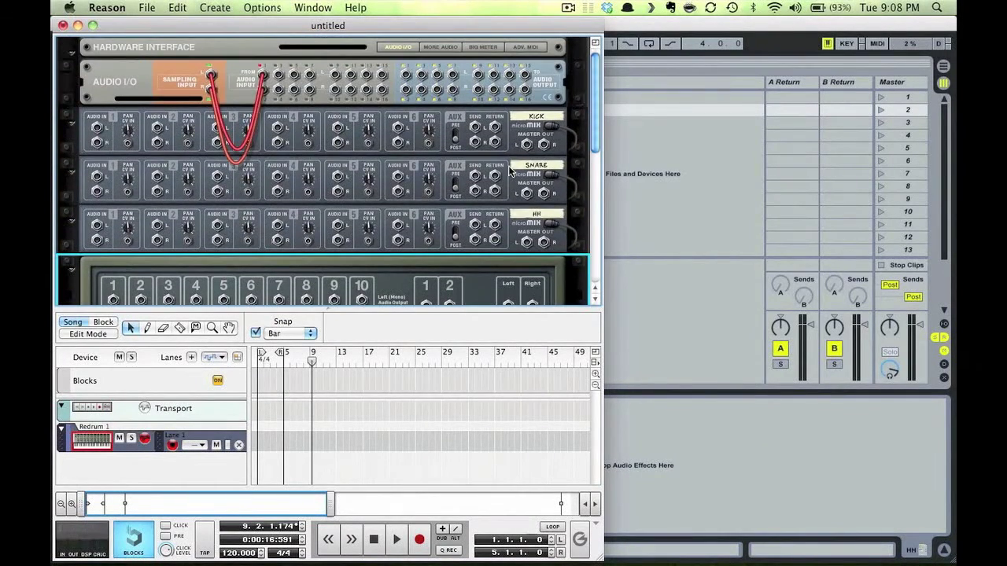
left_click(525, 145)
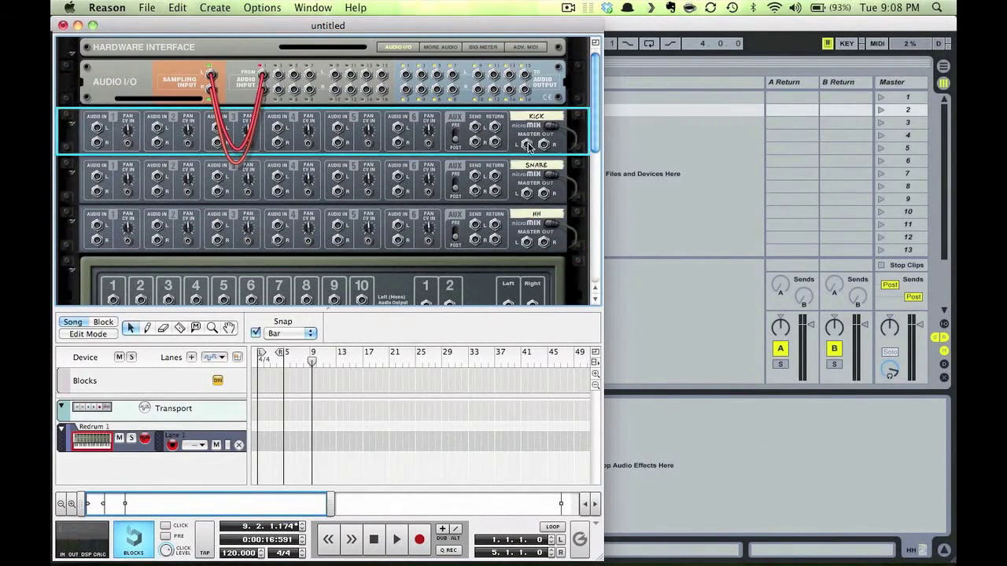
left_click(445, 77)
left_click_drag(527, 146, 438, 75)
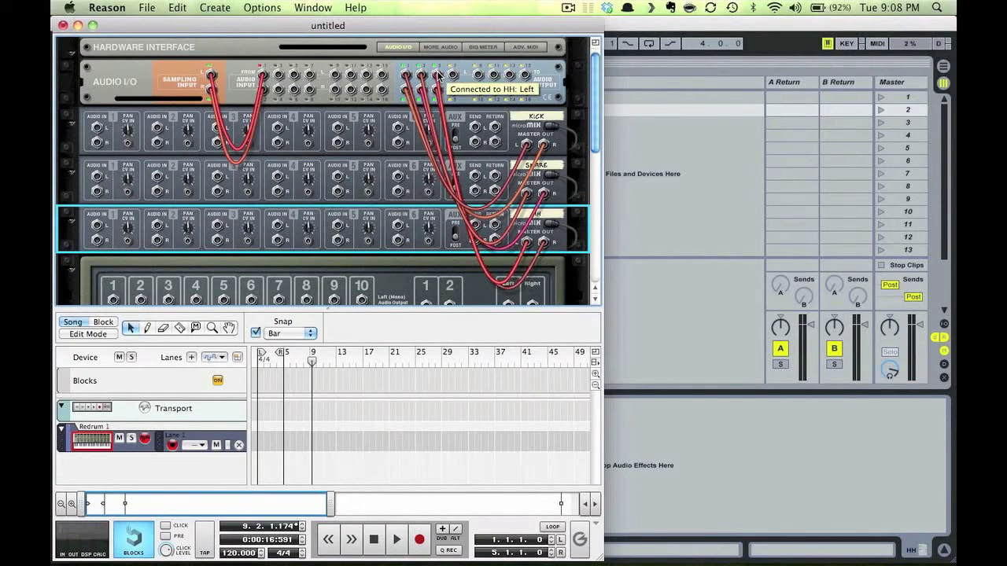
- Cable Redrum channels 1 and 2 into the Kick and Snare mixer inputs
scroll(472, 147, "down", 3)
key("Tab")
scroll(472, 147, "up", 2)
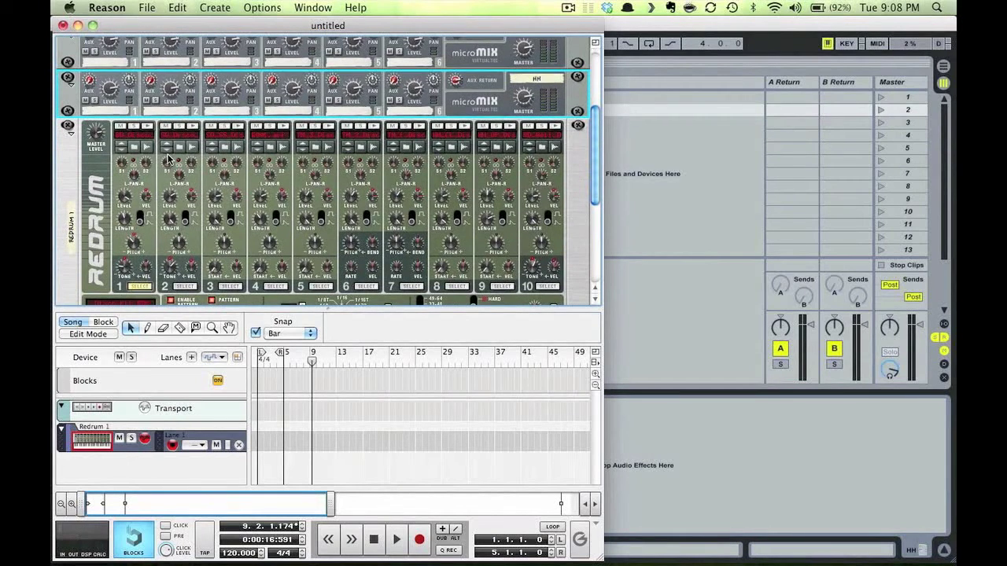
key("Tab")
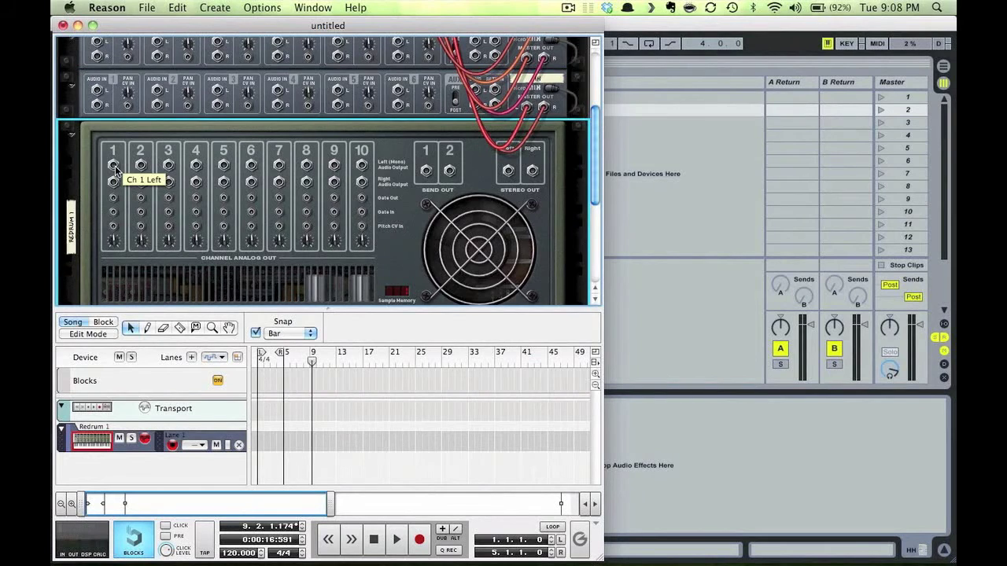
left_click_drag(115, 169, 96, 119)
scroll(132, 223, "down", 3)
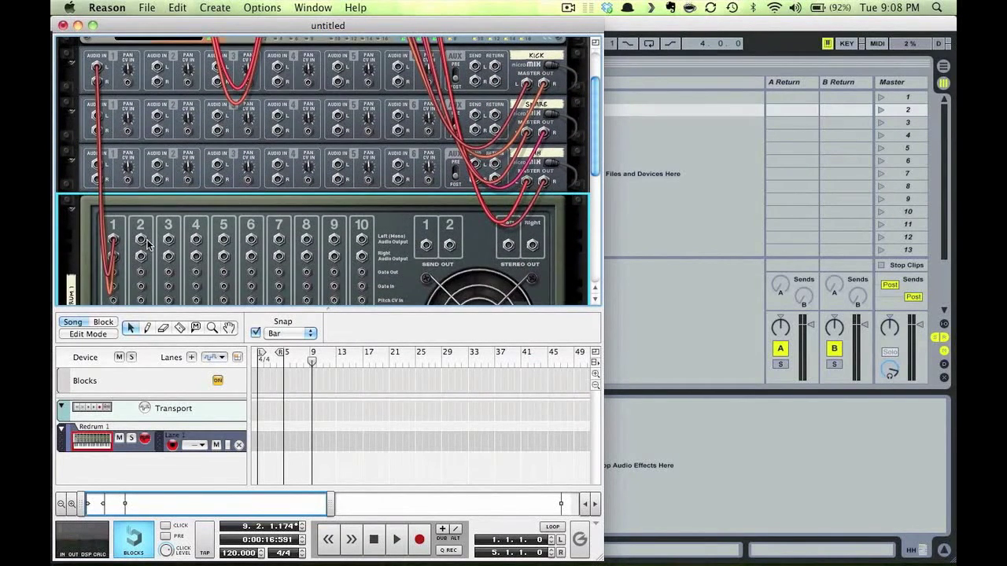
left_click_drag(143, 245, 158, 118)
- Cable Redrum channel 8 into the HH mixer input and switch back to Ableton Live
key("Tab")
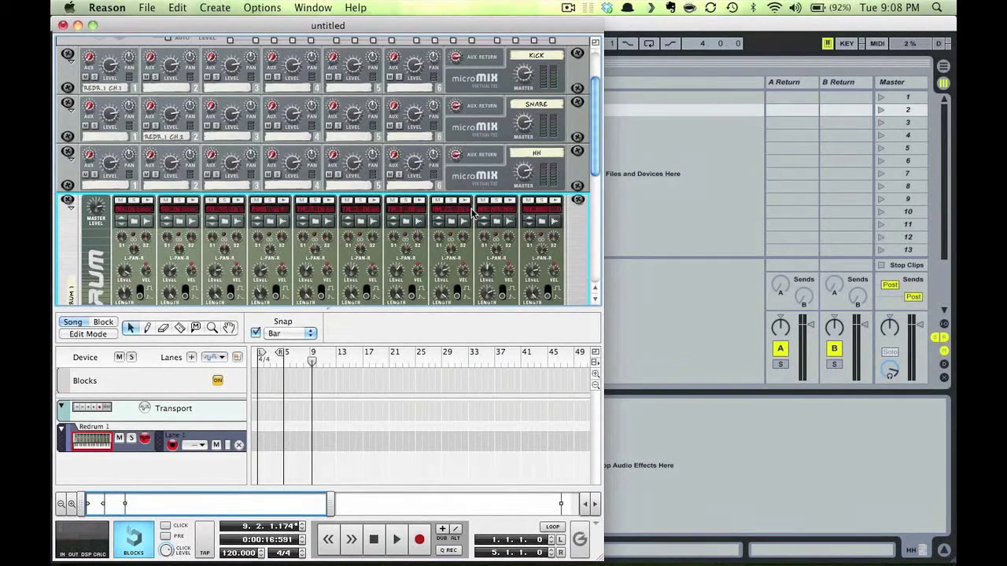
scroll(472, 212, "down", 3)
key("Tab")
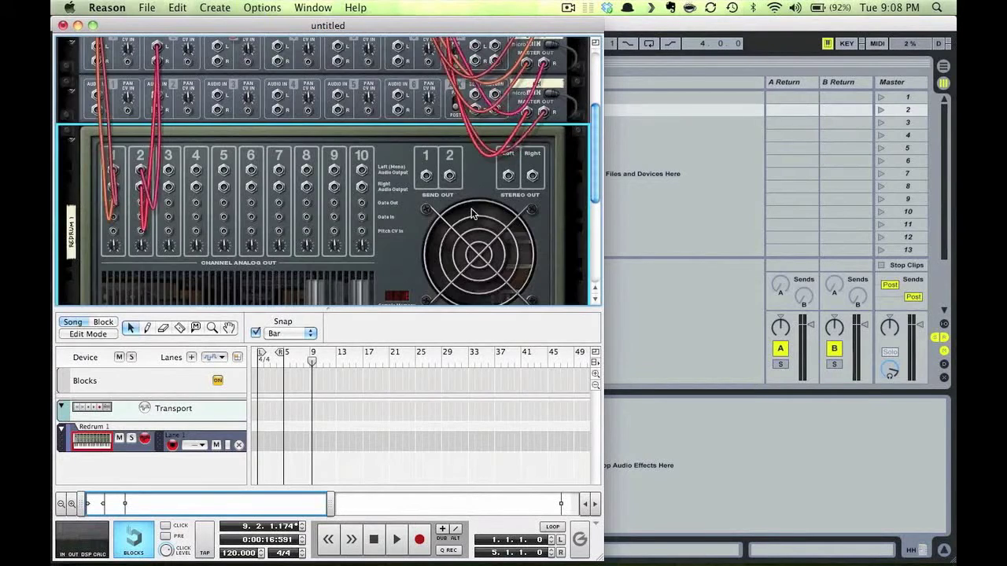
left_click_drag(306, 170, 96, 94)
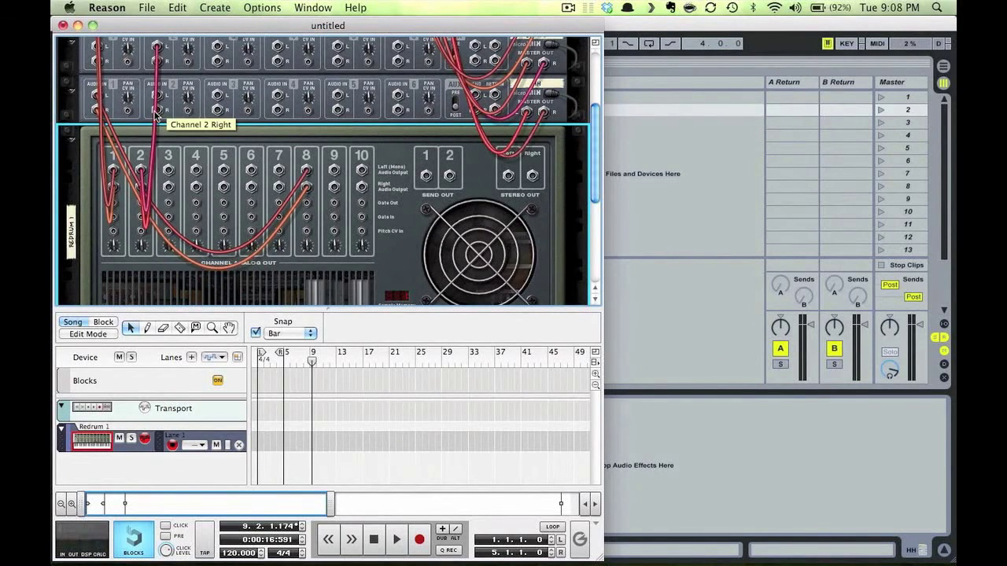
key("Tab")
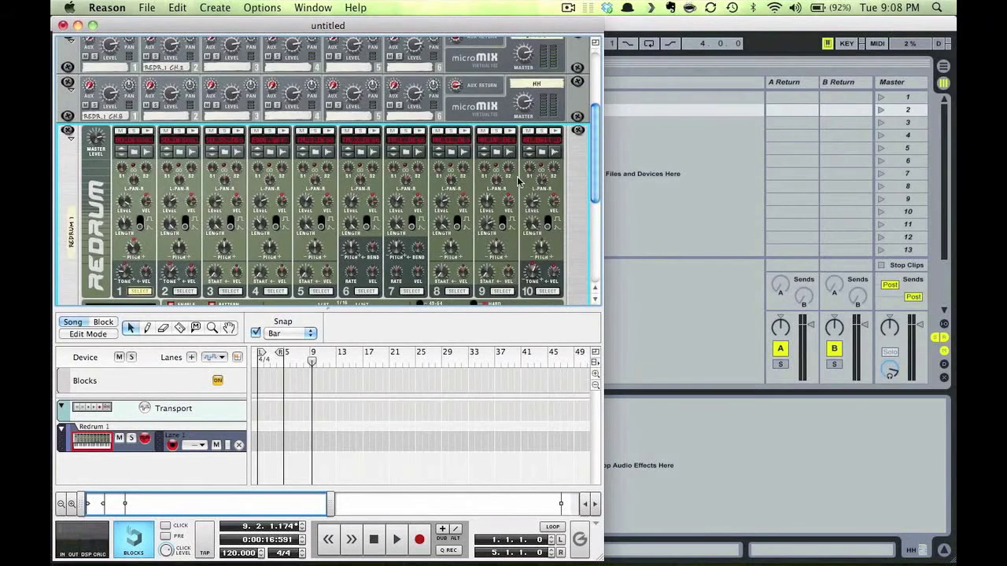
key("super+Tab")
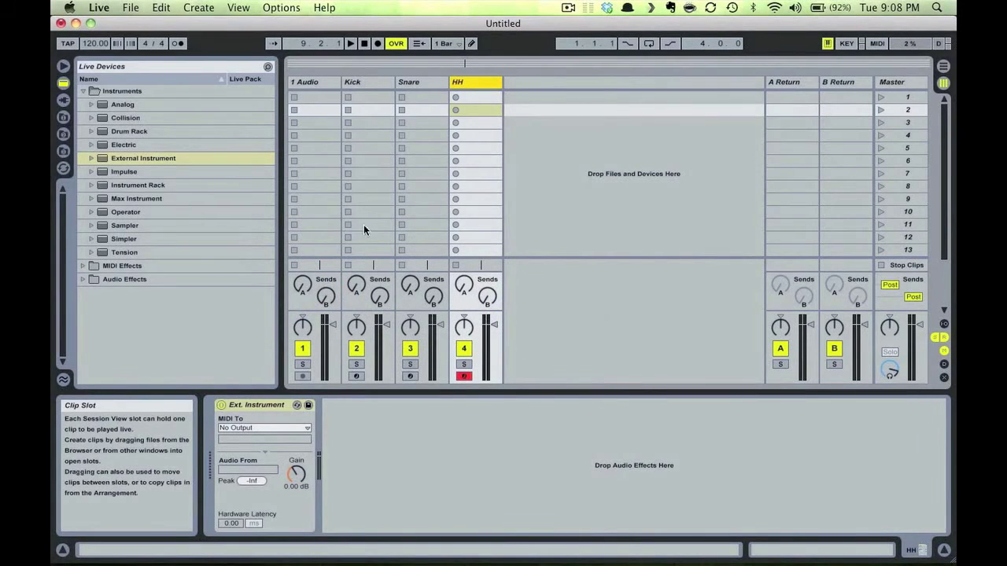
- Route the Kick track's MIDI to Reason's Redrum 1, returning audio on 1/2
left_click(355, 83)
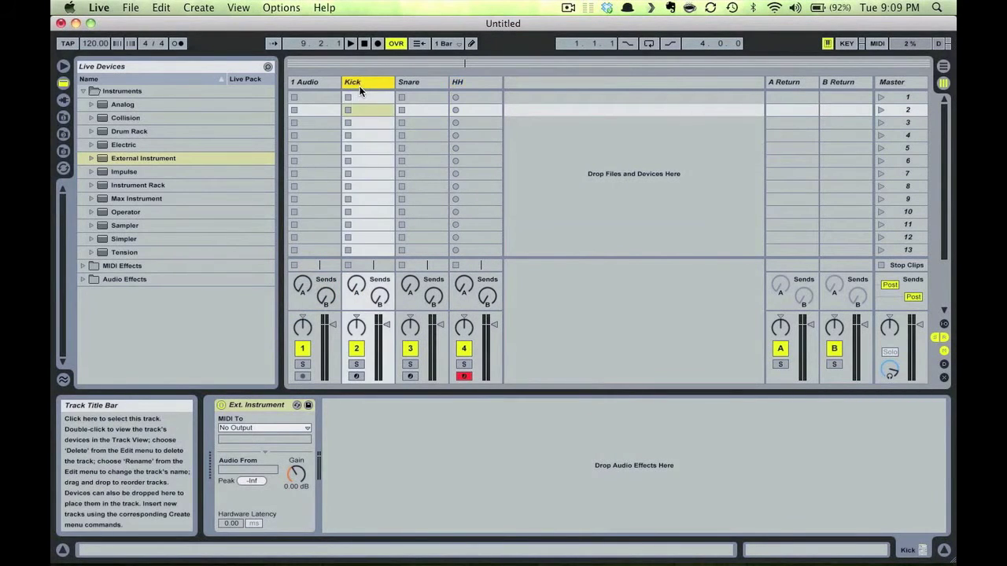
left_click(254, 432)
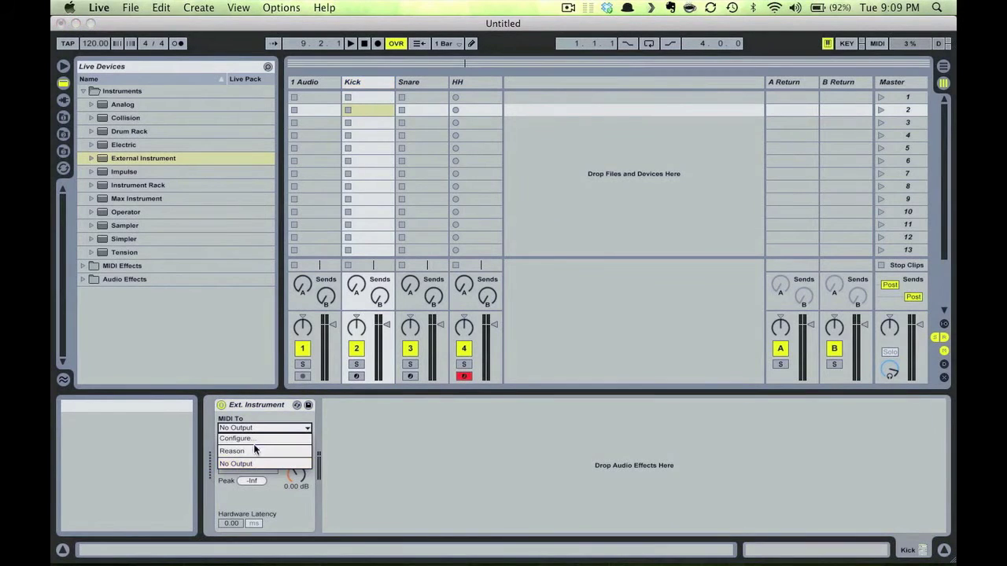
left_click(253, 447)
left_click(248, 438)
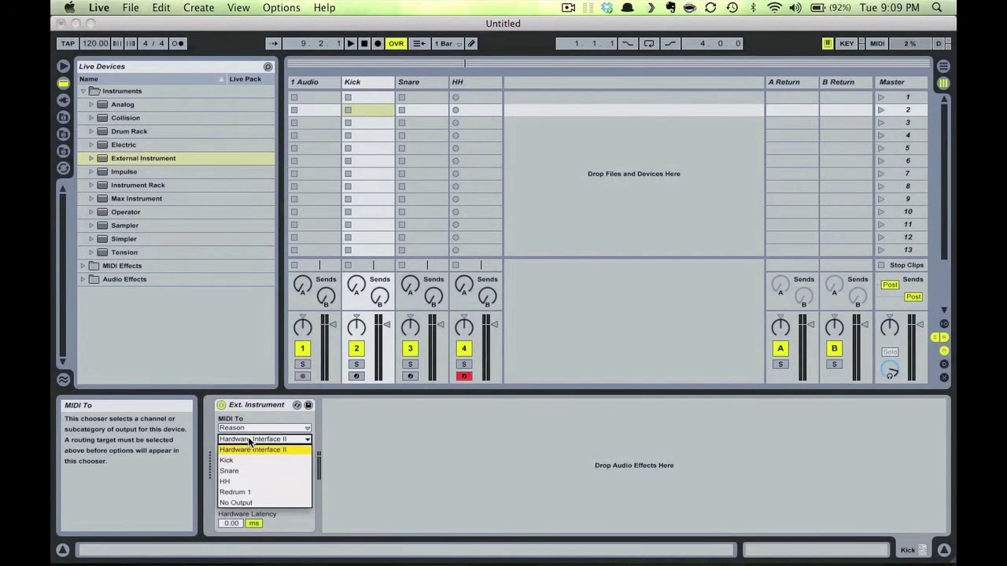
left_click(244, 490)
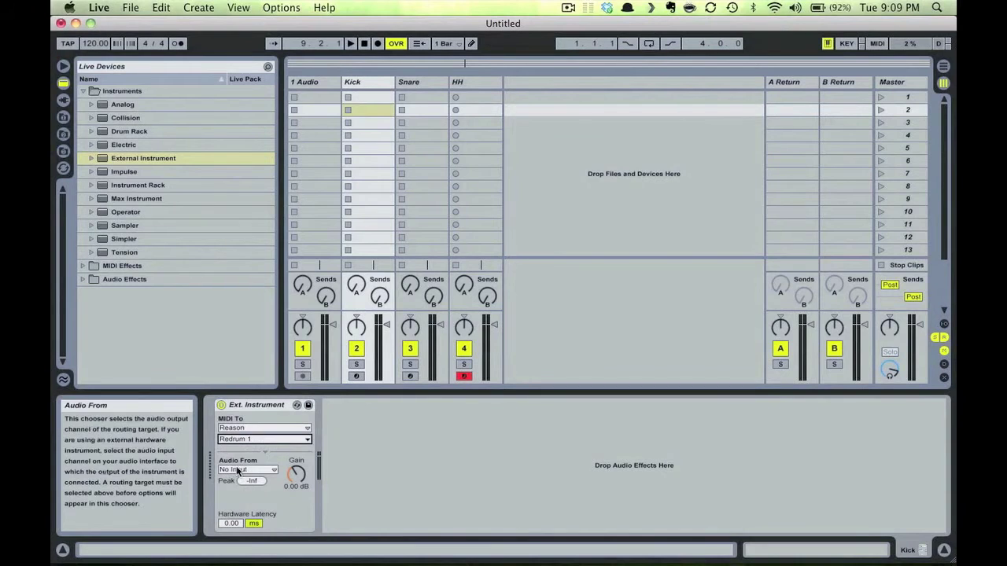
left_click(238, 470)
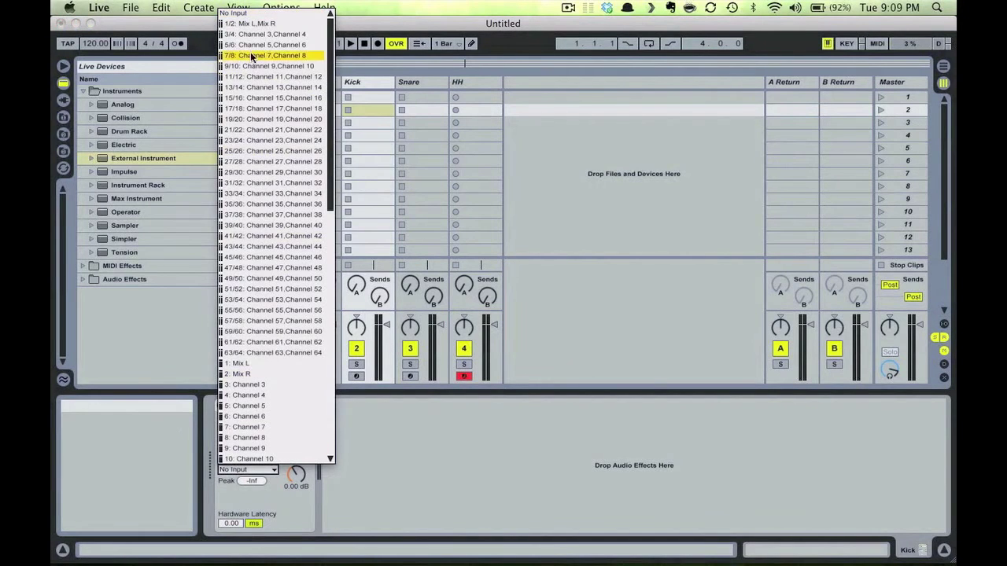
left_click(245, 24)
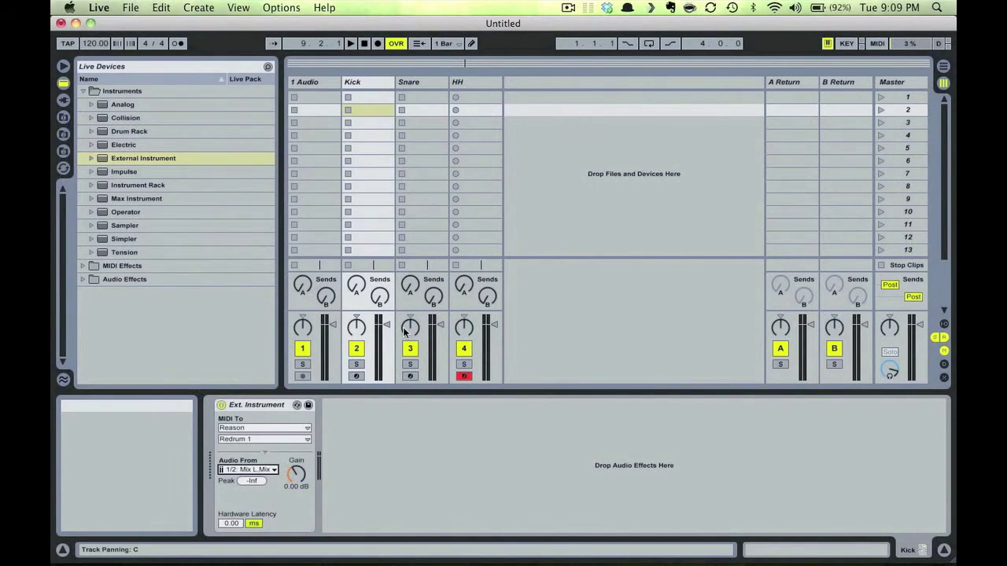
- Route the Snare track's MIDI to Reason's Redrum 1, returning audio on 3/4
left_click(415, 84)
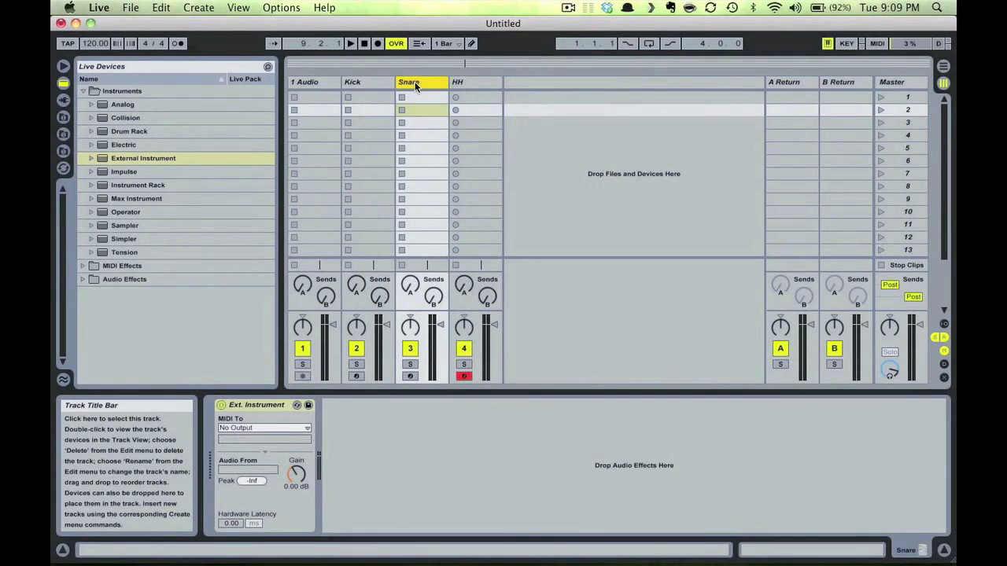
left_click(259, 428)
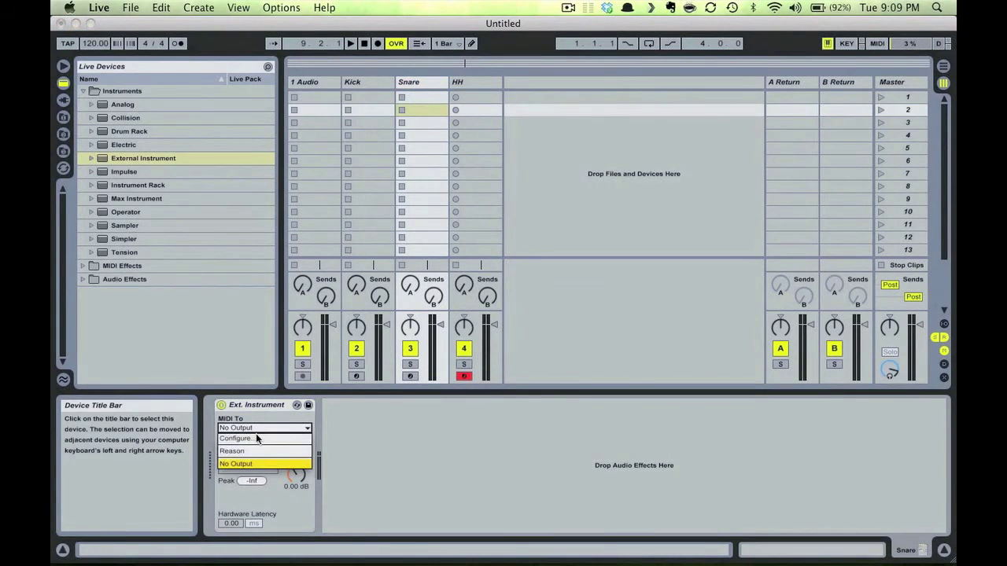
left_click(255, 449)
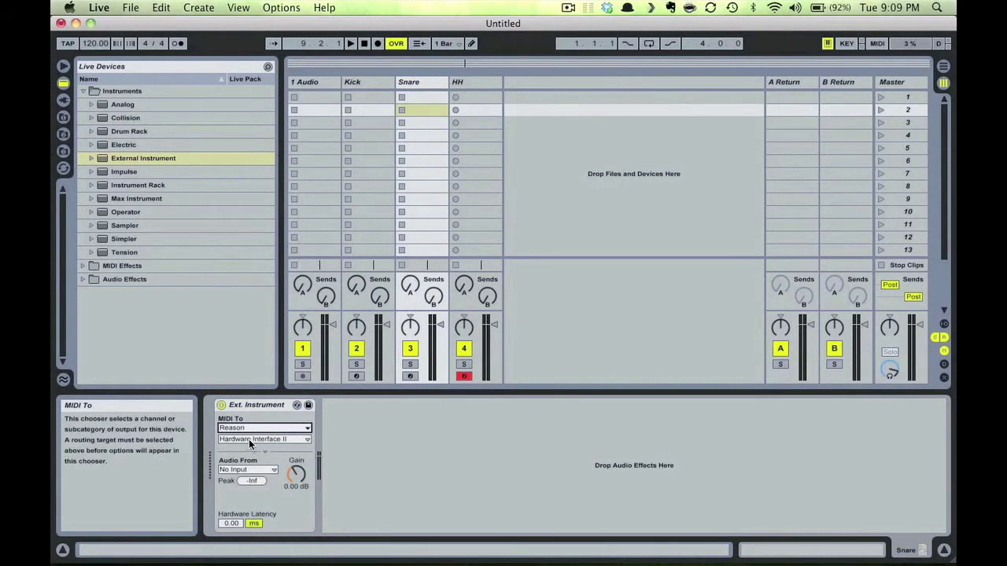
left_click(249, 440)
left_click(240, 492)
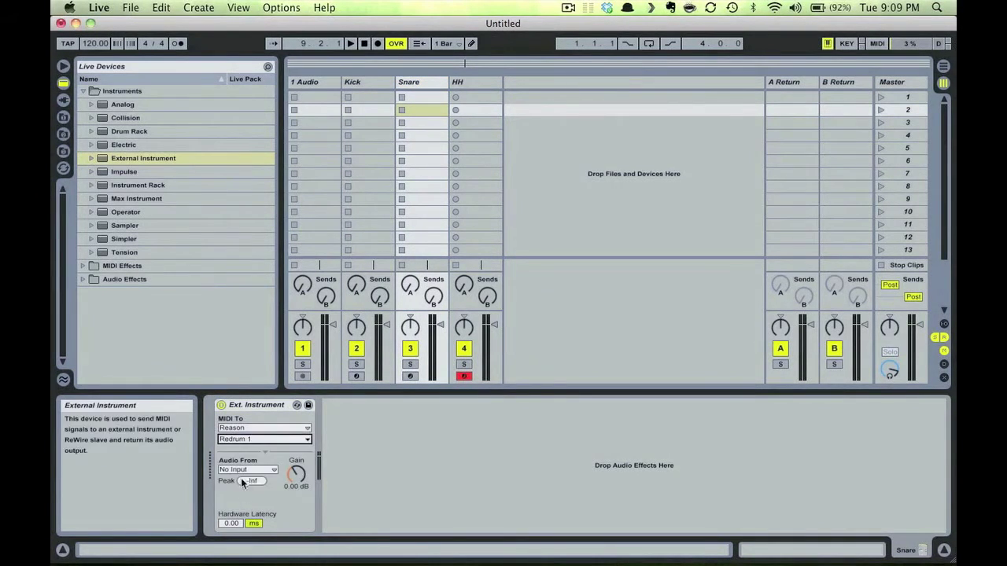
left_click(239, 470)
left_click(252, 37)
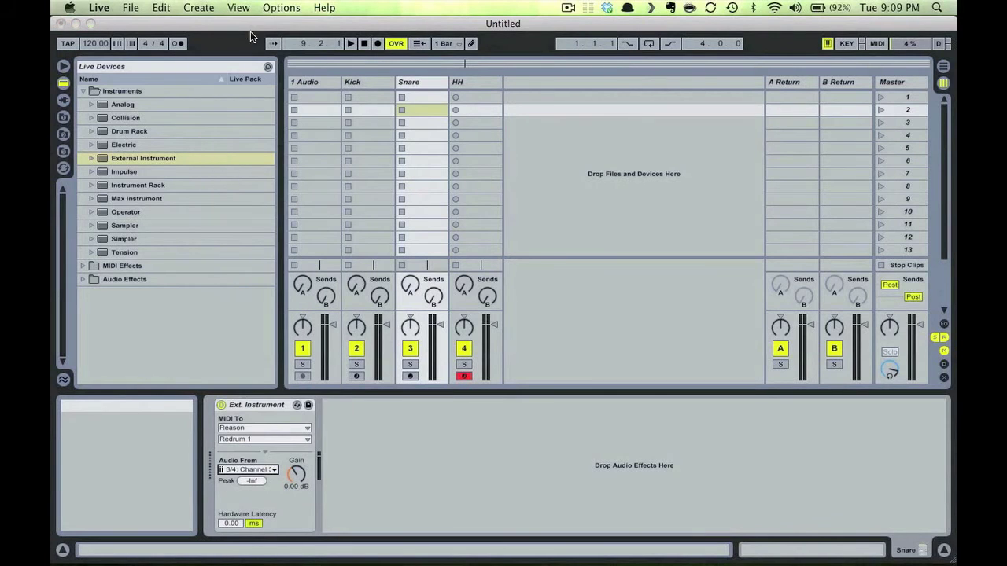
- Route the HH track's MIDI to Reason's Redrum 1, returning audio on 5/6
left_click(472, 82)
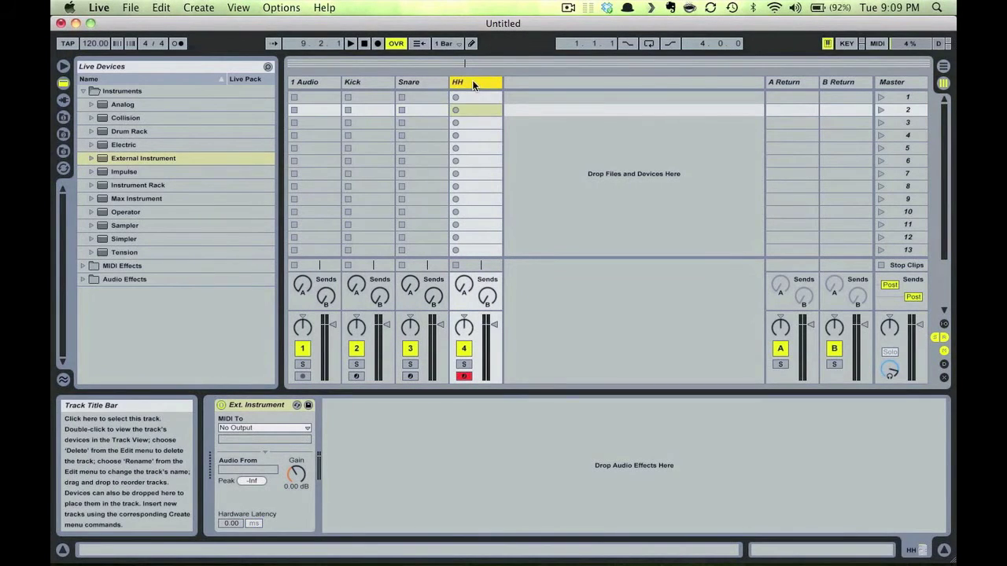
left_click(291, 428)
left_click(289, 450)
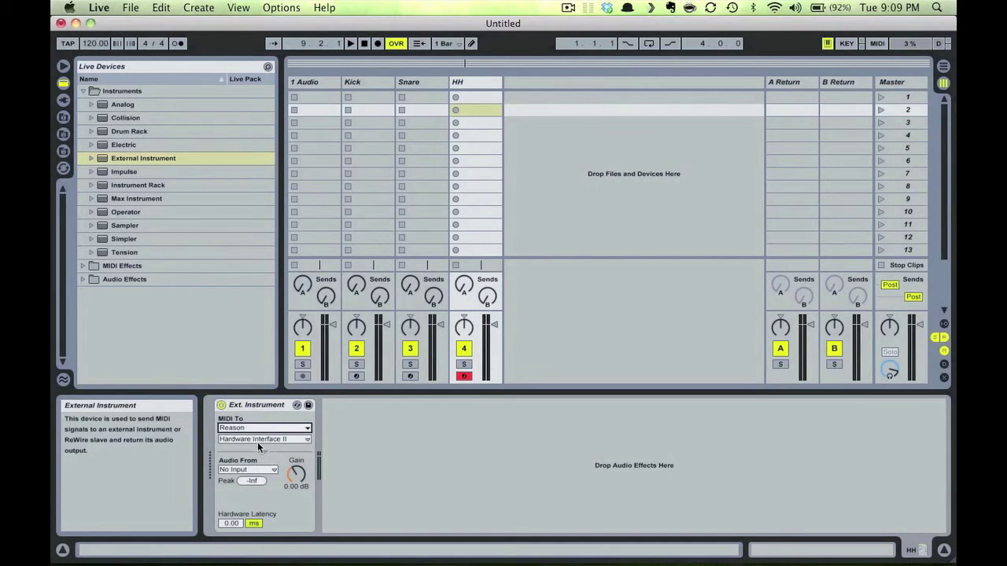
left_click(257, 439)
left_click(241, 490)
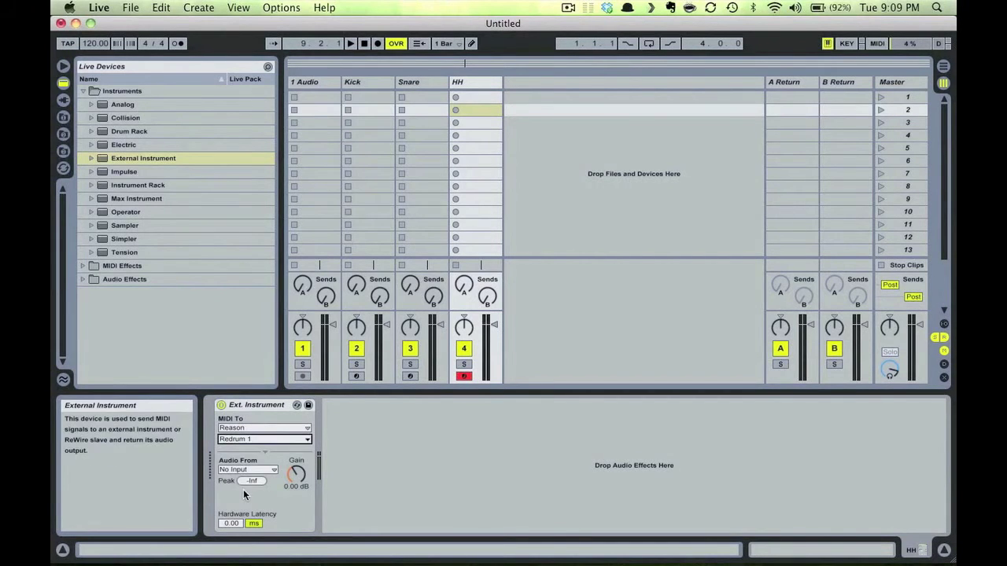
left_click(236, 469)
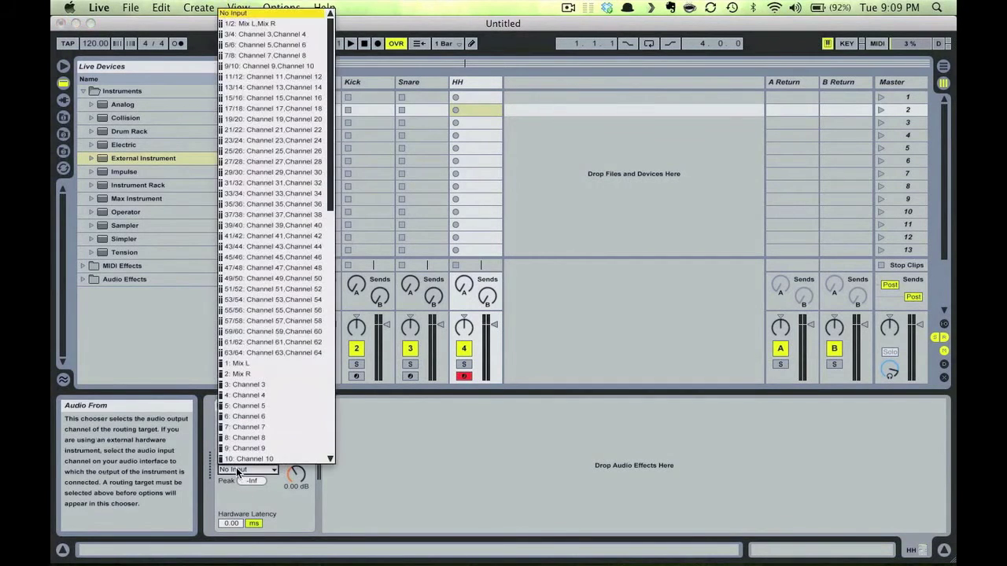
left_click(246, 46)
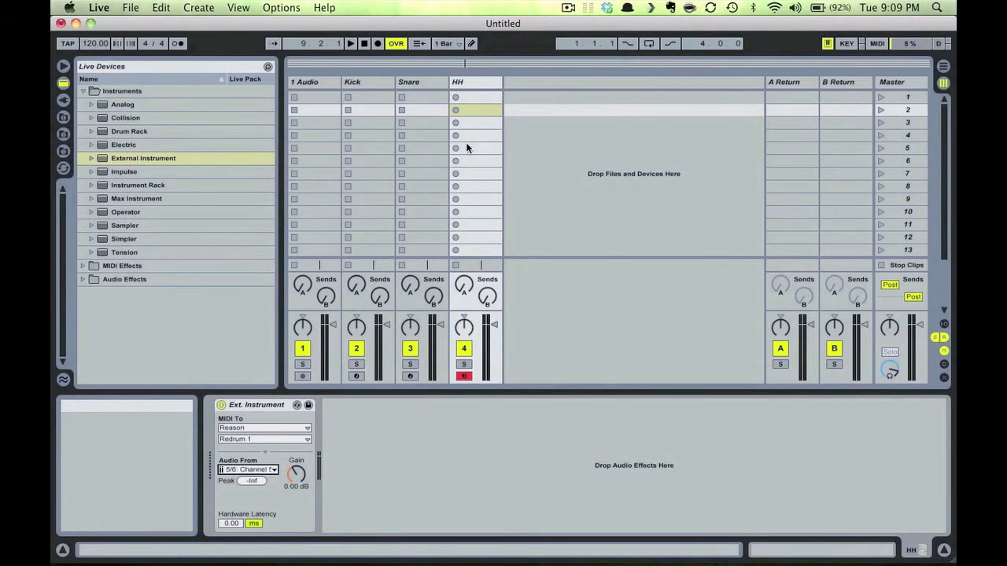
- Create empty MIDI clips on the Kick, Snare and HH tracks
double_click(371, 98)
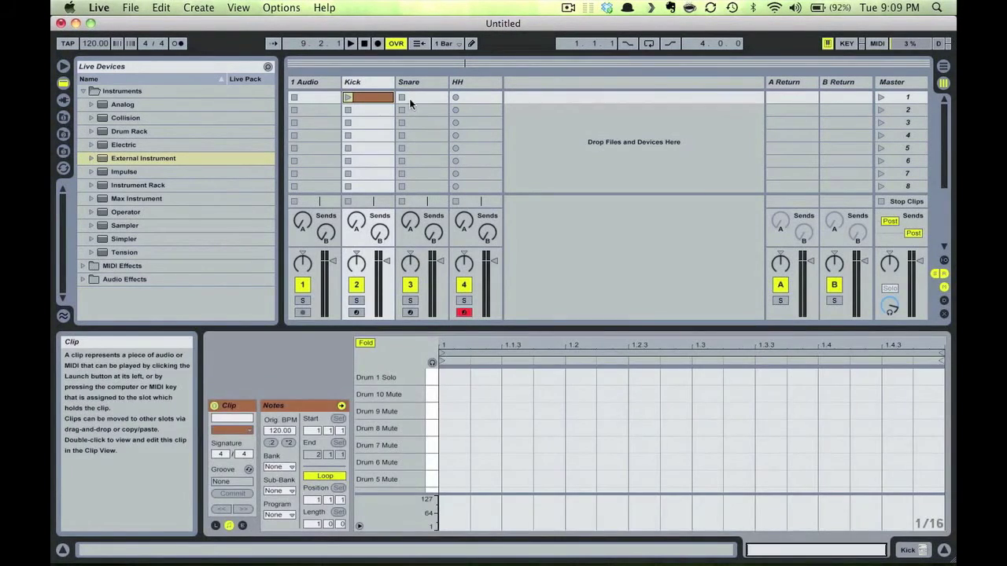
double_click(429, 98)
double_click(471, 98)
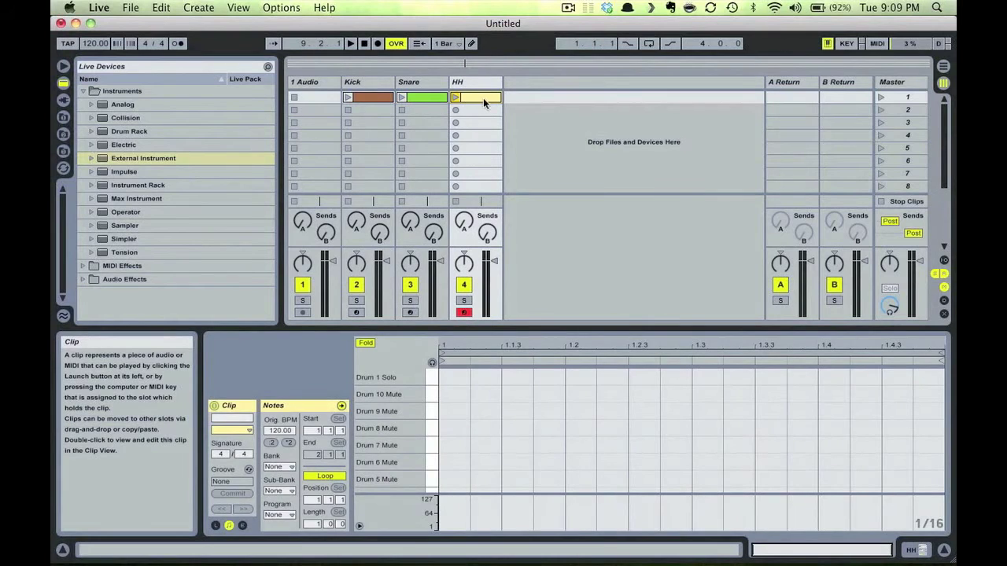
- Fill the HH clip with repeated HH_CL closed hi-hat sixteenths and launch it
left_click(440, 413)
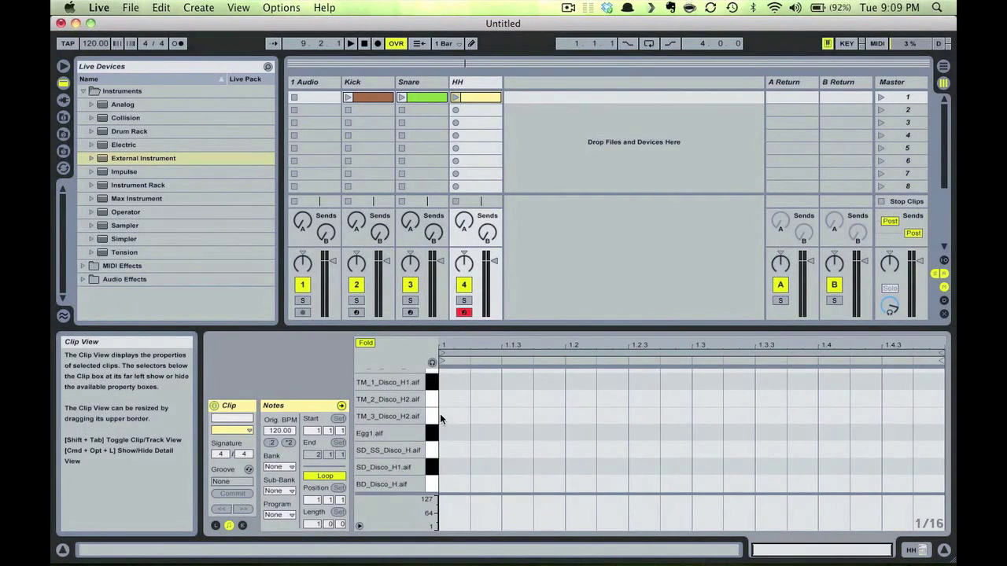
left_click(433, 364)
scroll(436, 425, "up", 4)
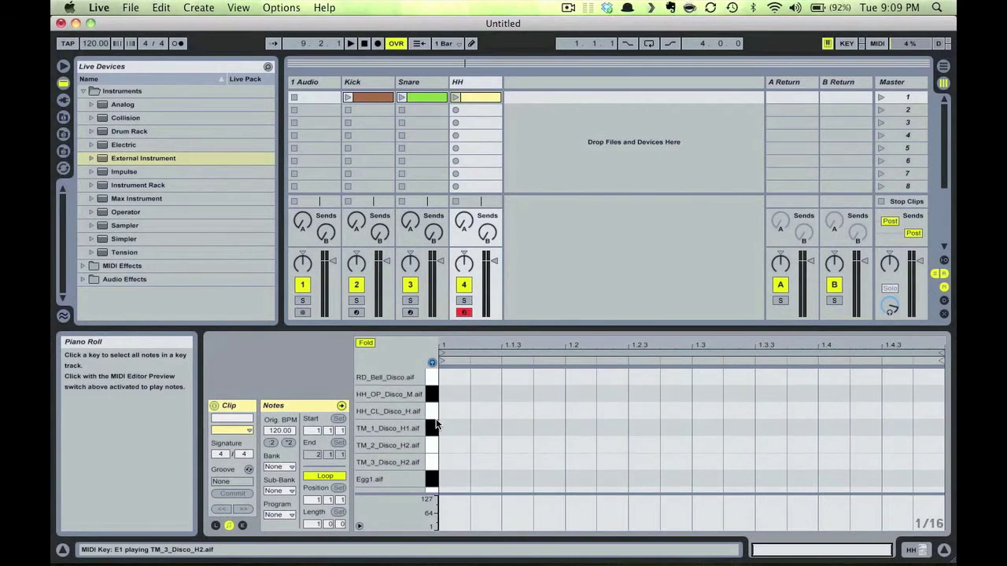
left_click(431, 428)
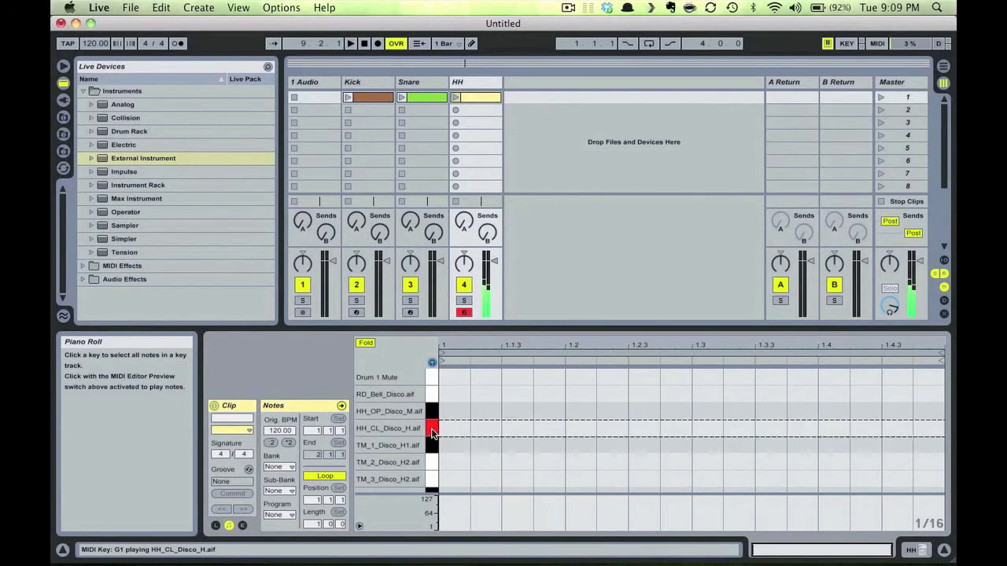
double_click(468, 424)
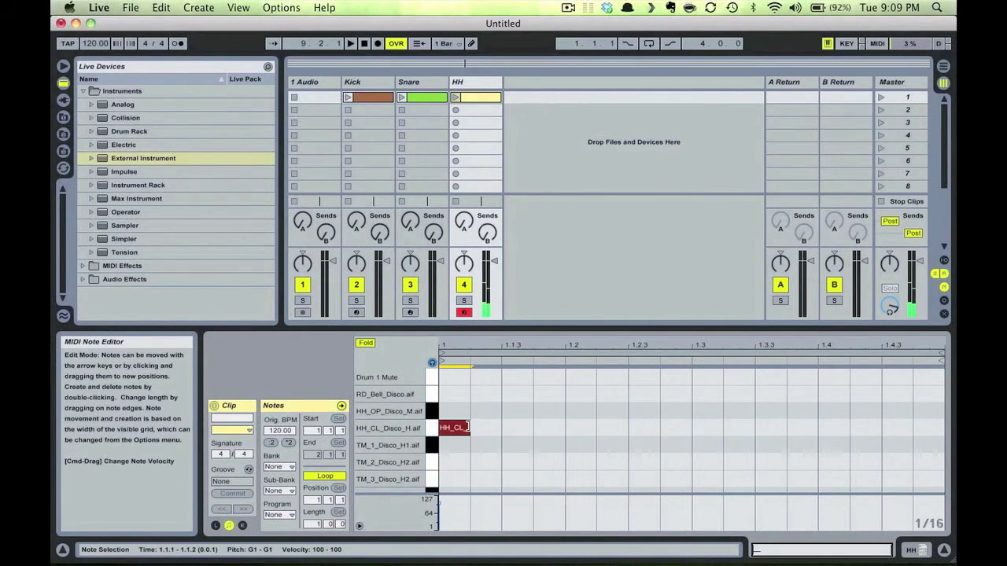
key("super+d")
key("super+d")
key("super+d")
key("super+d")
key("super+d")
key("super+d")
key("super+d")
key("super+d")
key("super+d")
key("super+d")
key("super+d")
key("super+d")
key("super+d")
key("super+d")
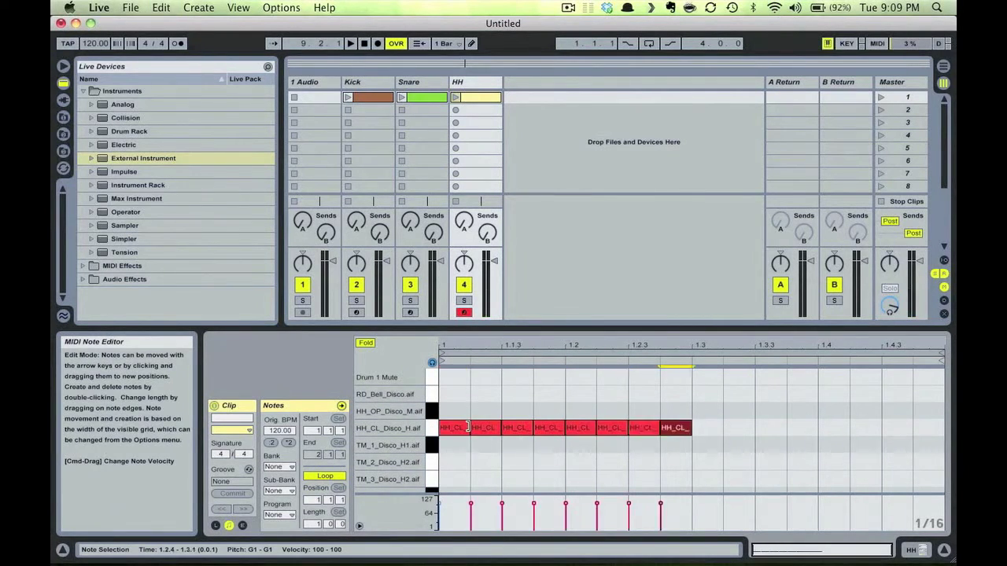
key("super+d")
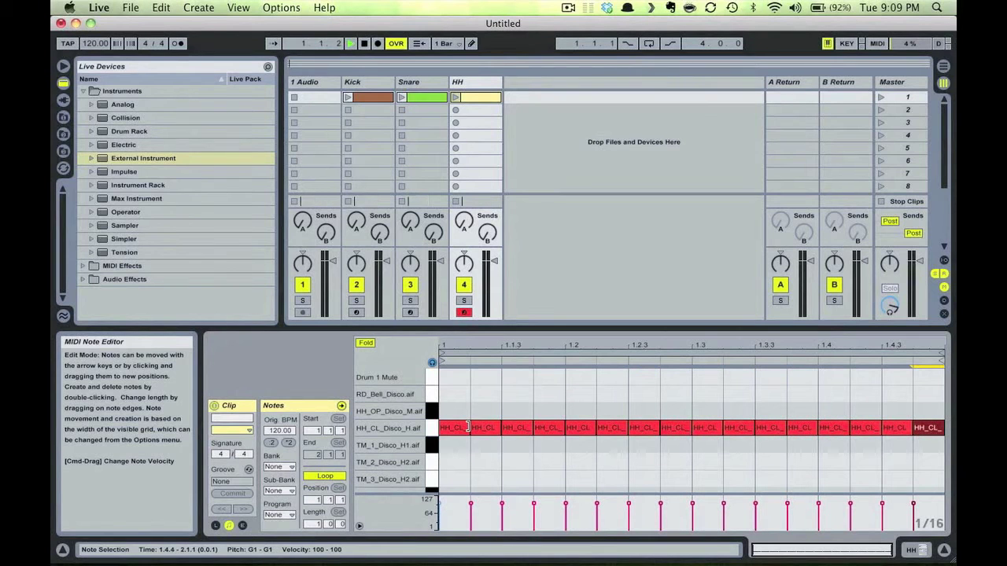
left_click(455, 98)
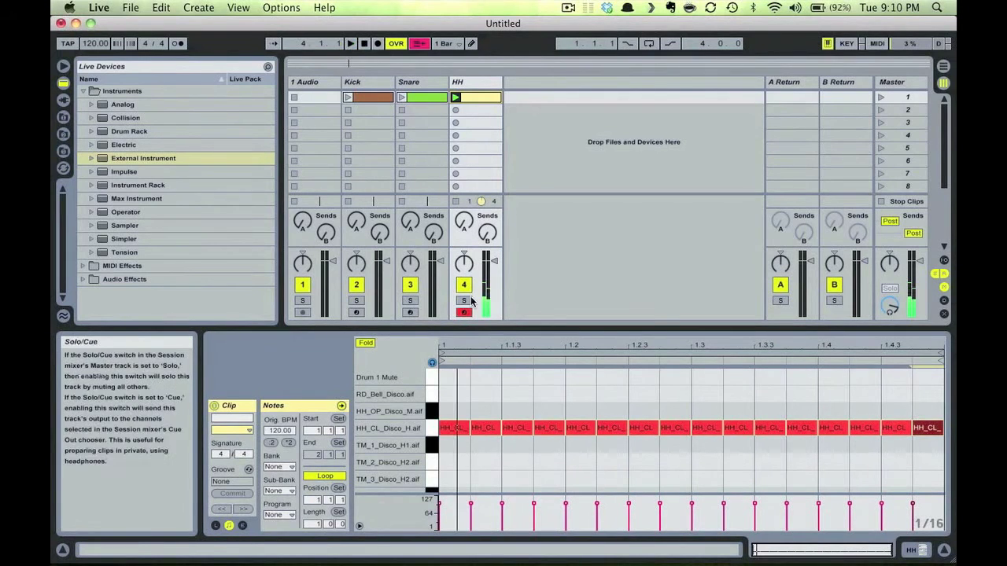
- Delete the off-beat HH_CL notes at 1.1.2, 1.1.4, 1.2.2, 1.2.4, 1.3.2, 1.3.4 and 1.4.2
left_click(494, 429)
double_click(494, 430)
double_click(548, 428)
double_click(611, 429)
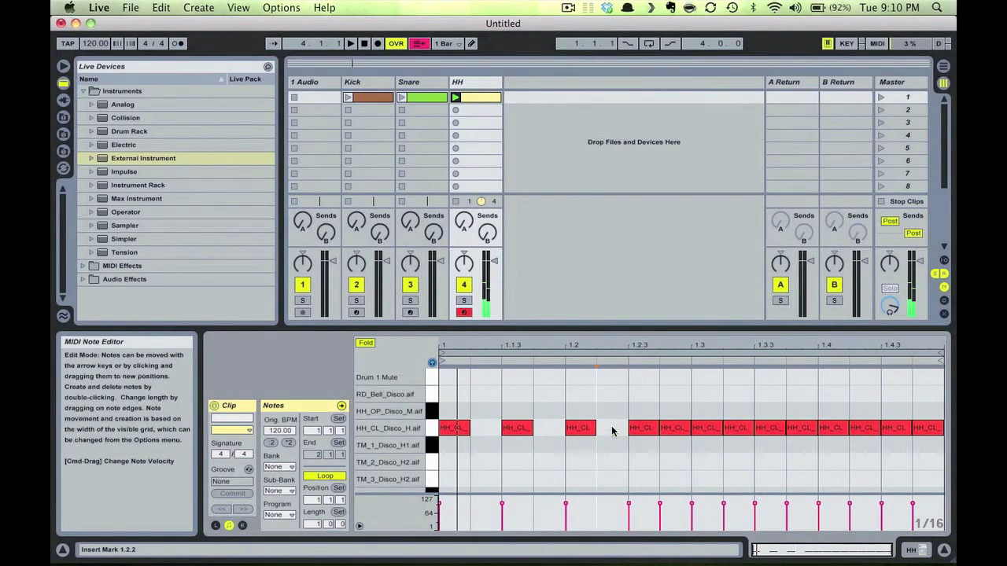
double_click(674, 428)
double_click(738, 428)
double_click(795, 431)
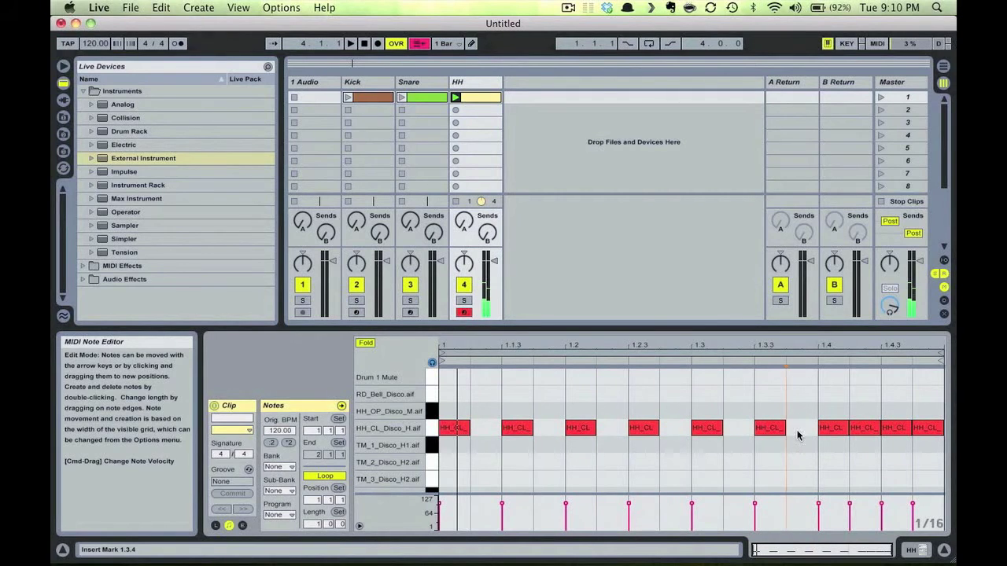
double_click(865, 428)
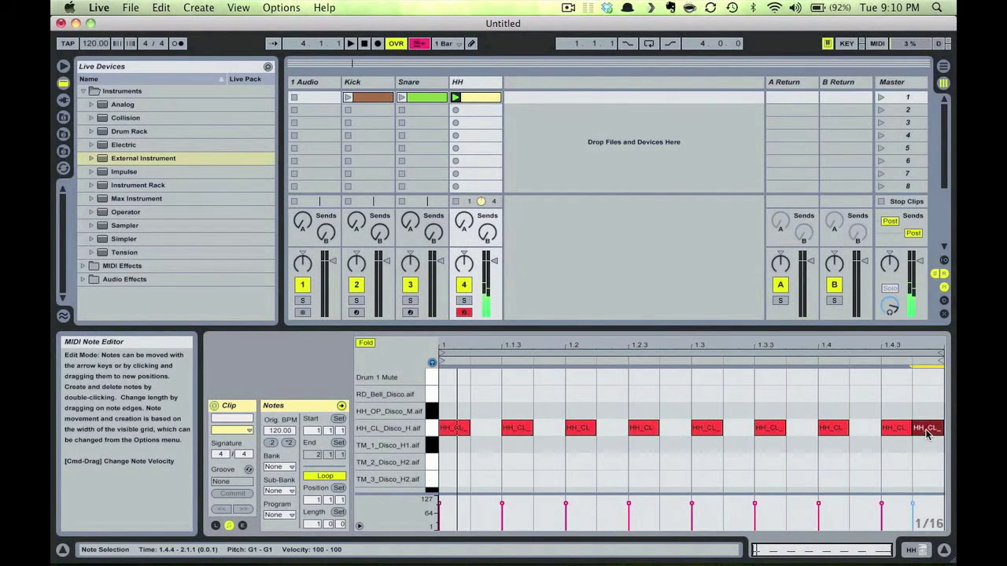
- Add SD_Disco_H1 snare notes at beats 1.2 and 1.4 and launch the Snare clip
left_click(455, 98)
left_click(428, 99)
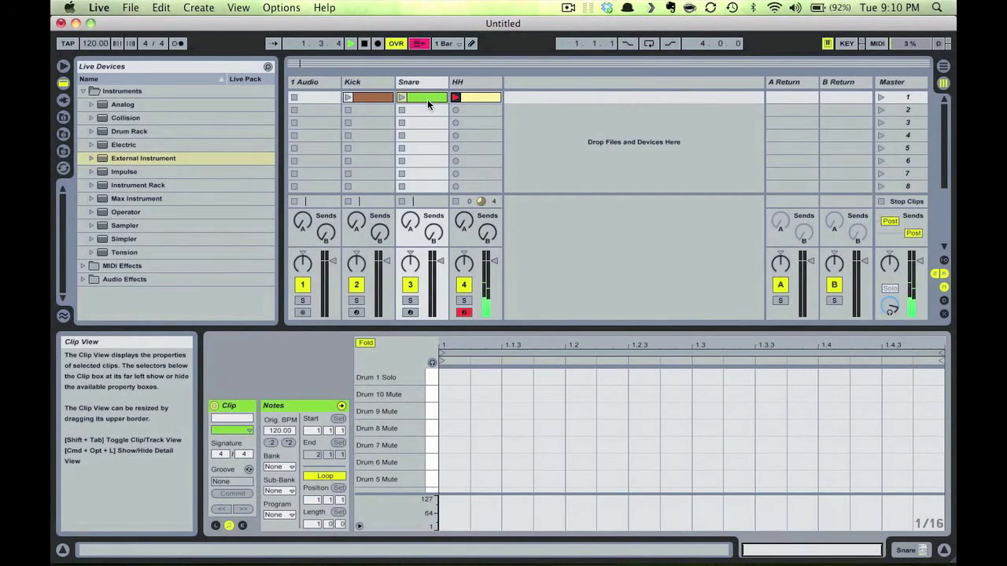
double_click(585, 470)
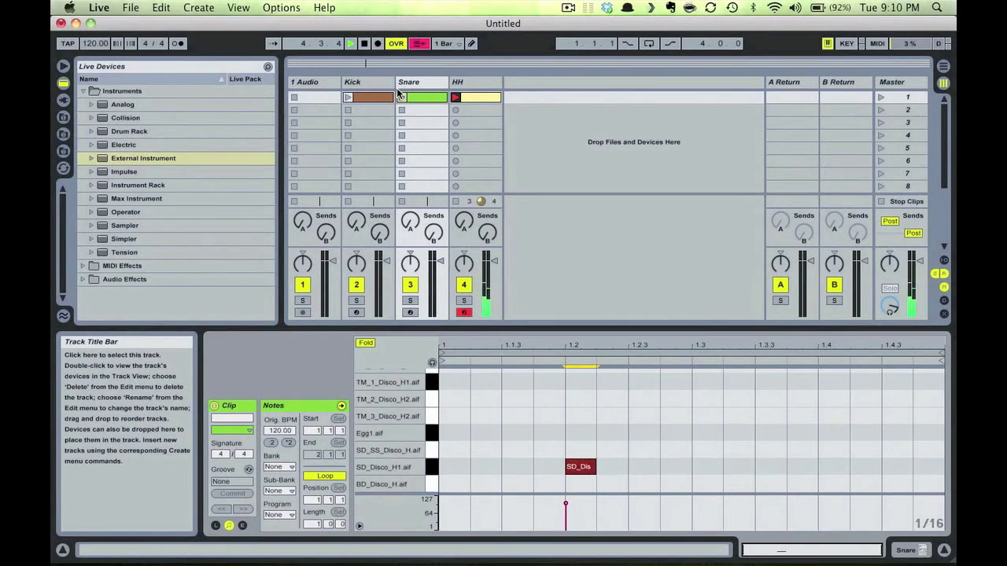
left_click(305, 44)
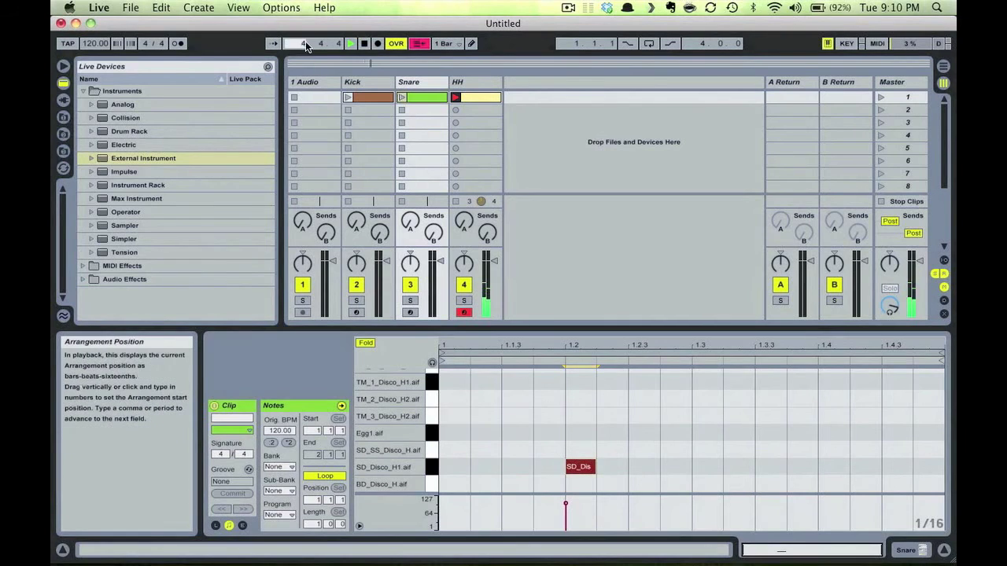
left_click(401, 97)
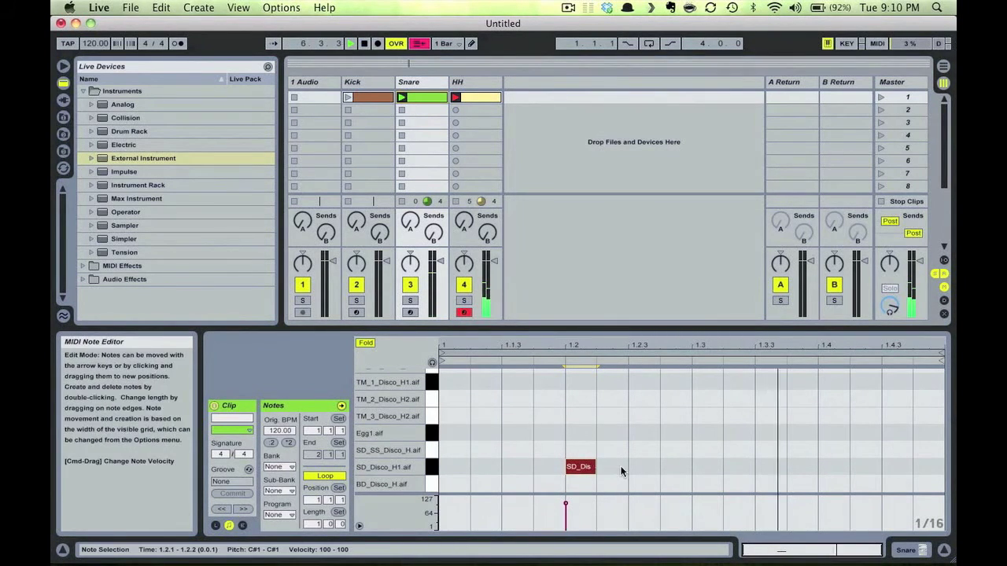
double_click(832, 469)
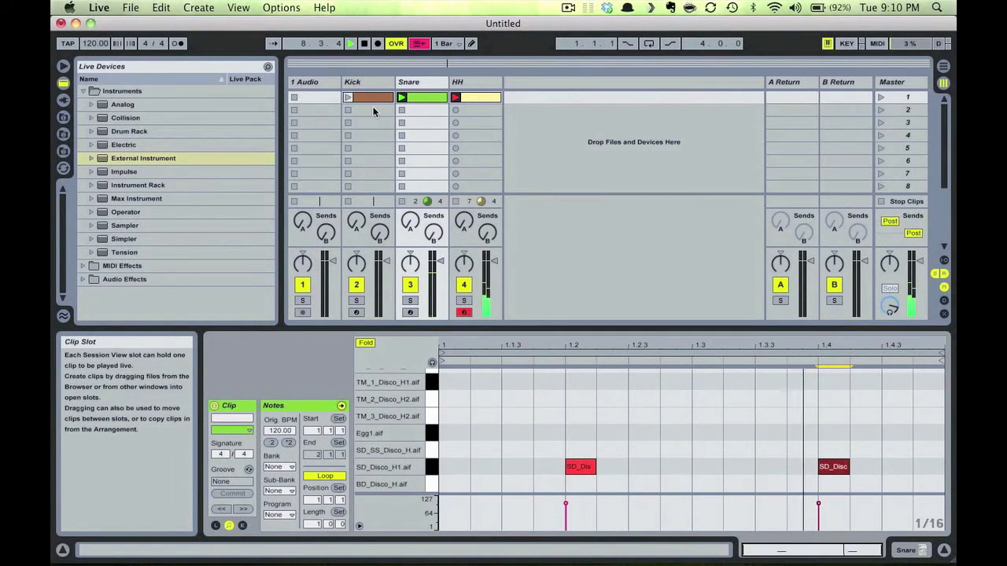
- Launch the Kick clip and add BD_Disco_H notes at 1.1, 1.2.2 and 1.3.4
left_click(347, 97)
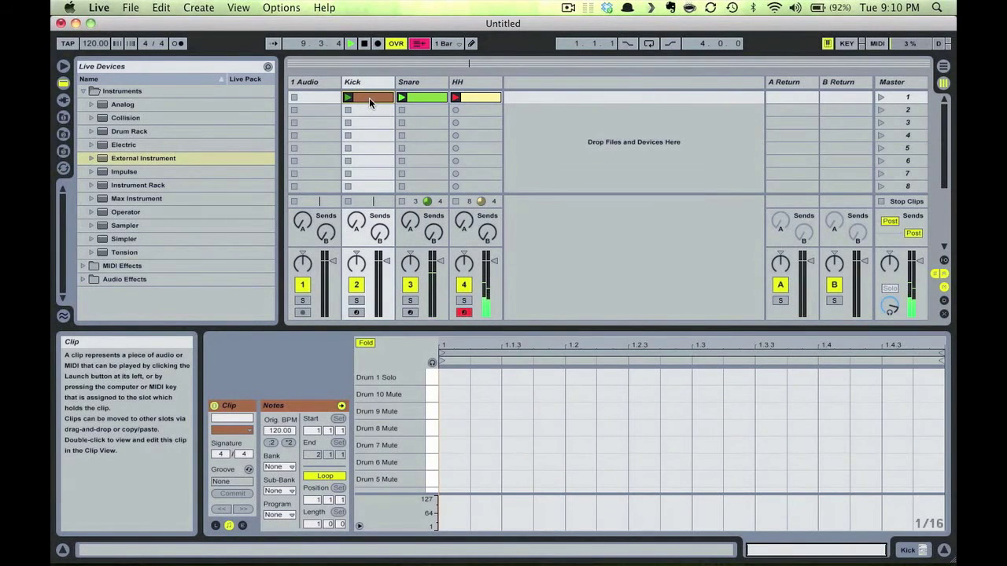
scroll(449, 468, "down", 5)
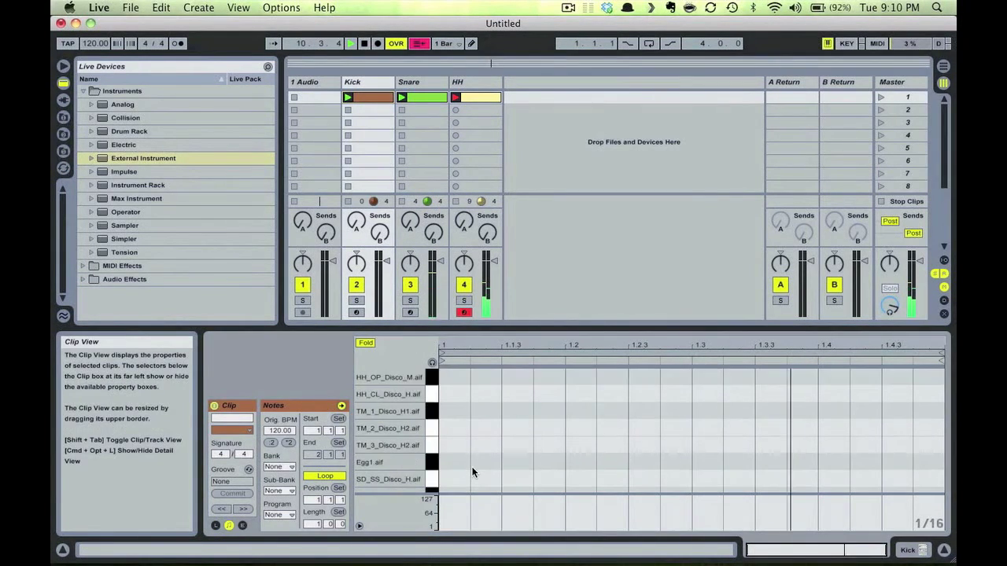
scroll(473, 472, "down", 2)
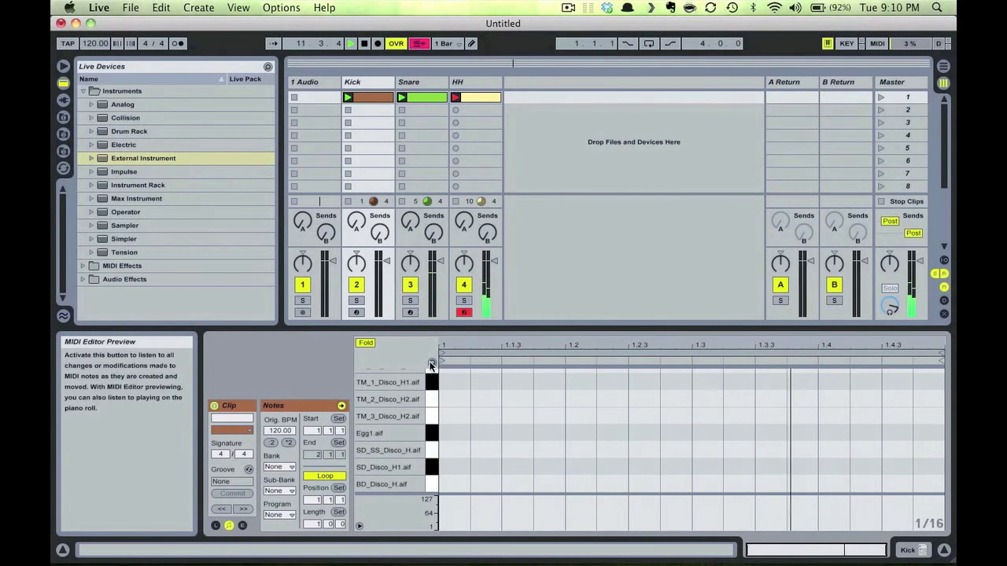
double_click(446, 484)
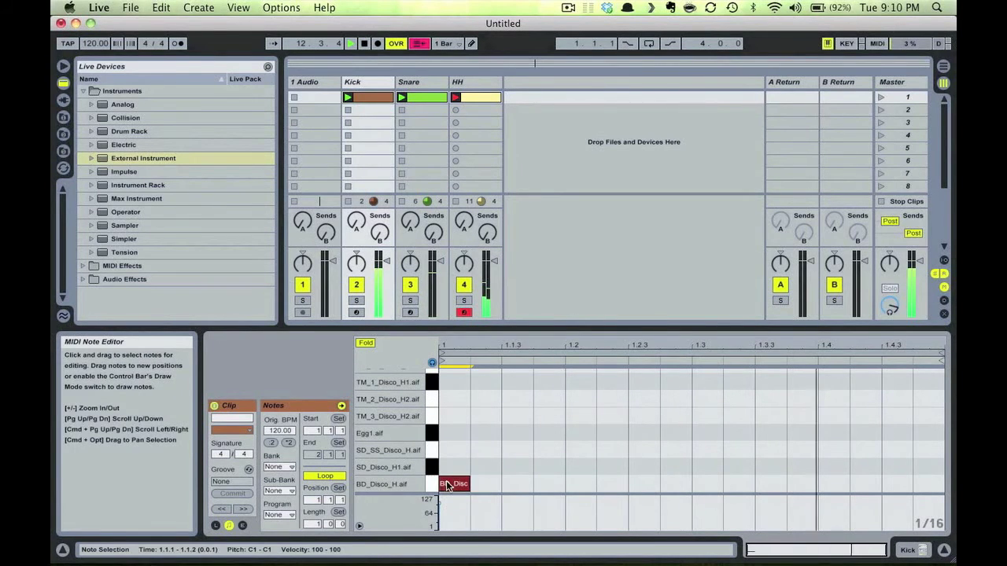
double_click(607, 484)
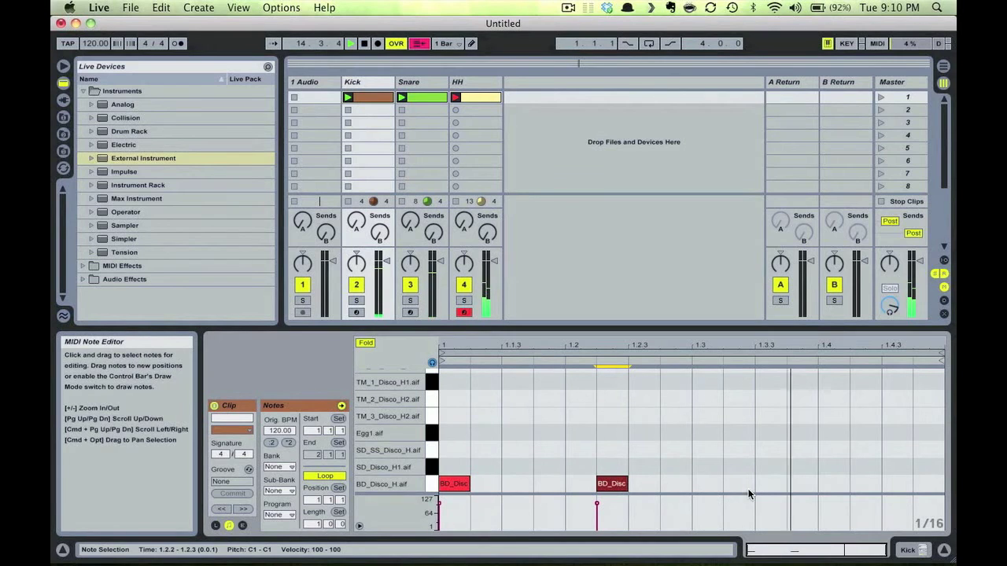
double_click(796, 487)
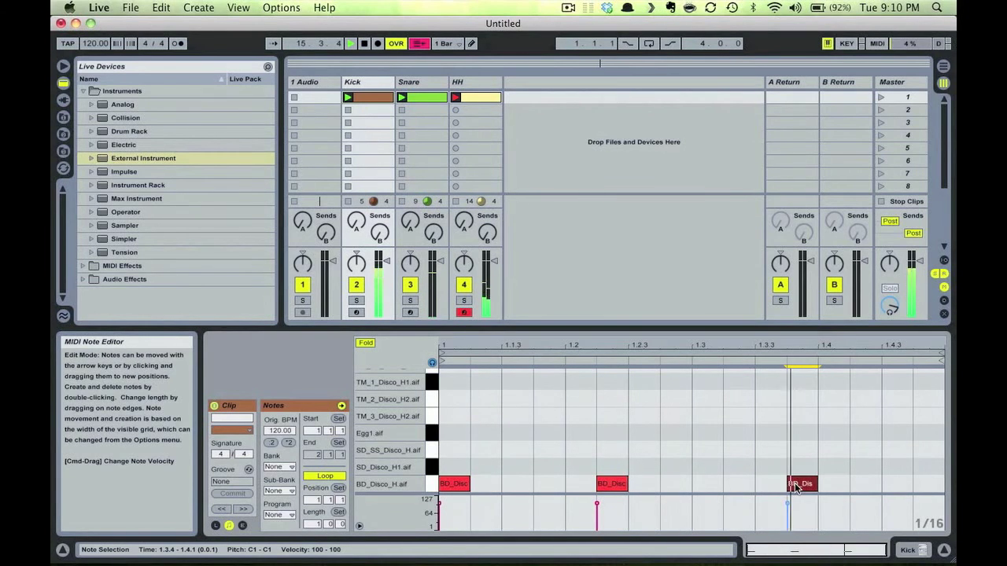
left_click(893, 478)
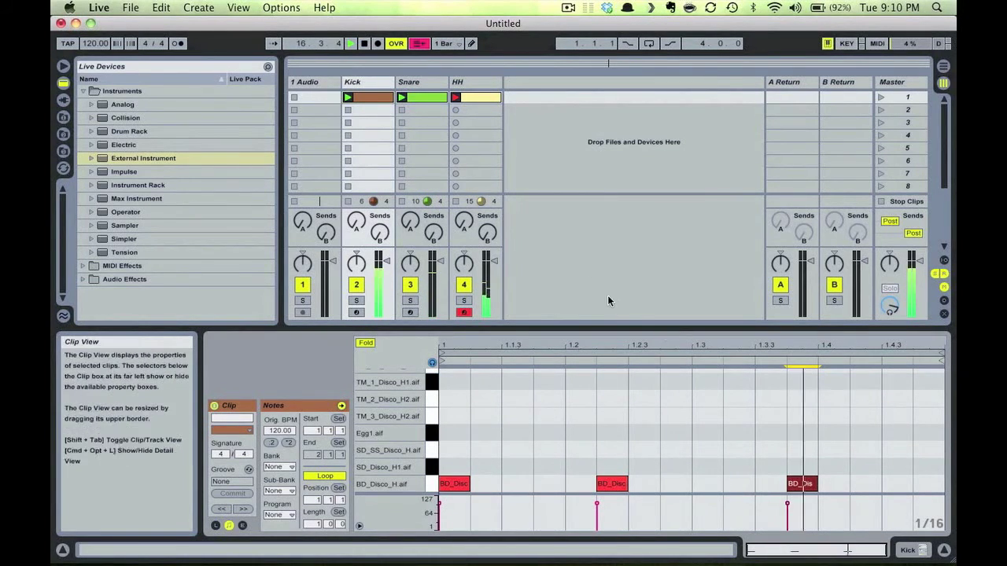
key("Tab")
- Back in Reason, raise the Snare mixer's channel 1 level to about 100
key("super+Tab")
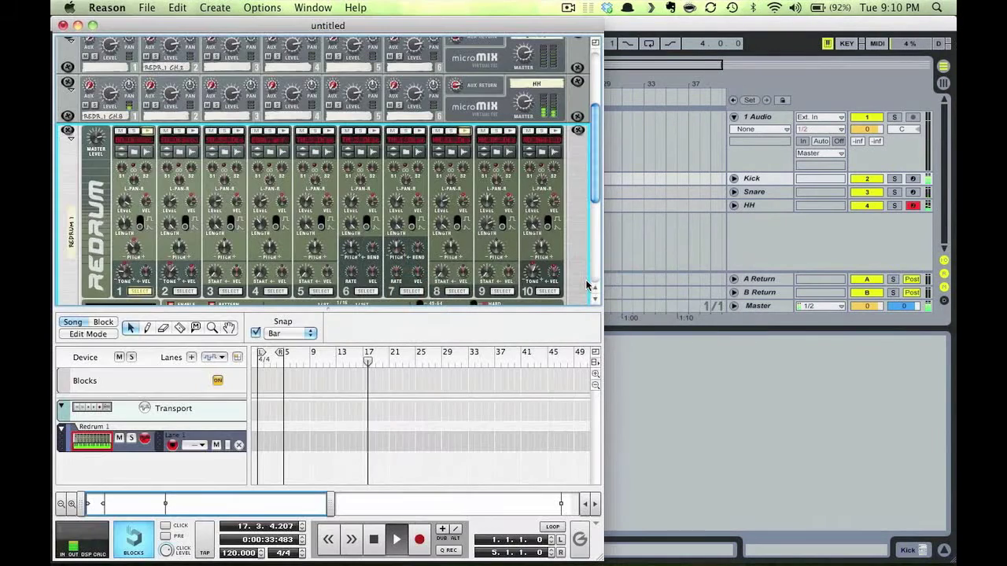
scroll(431, 161, "up", 5)
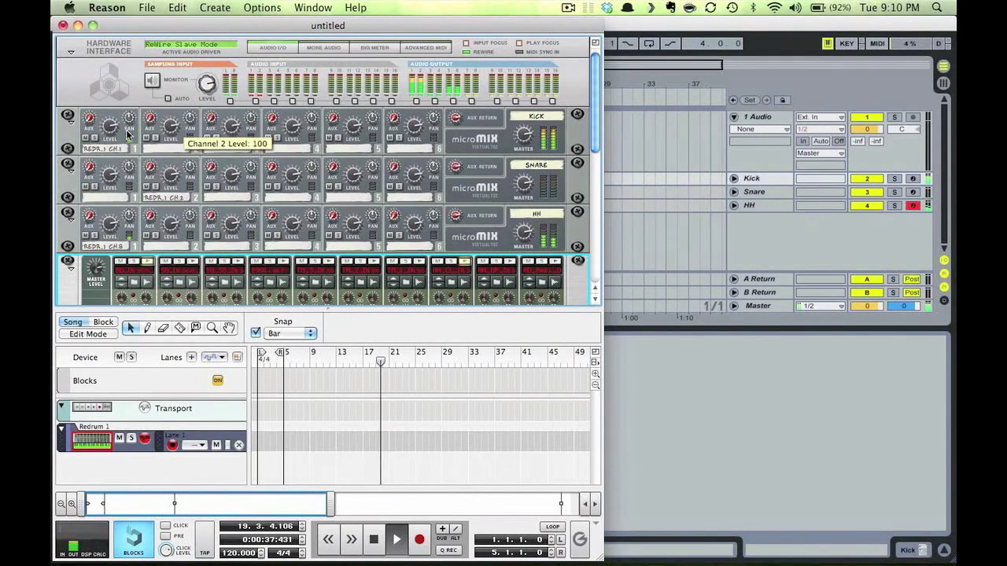
left_click(111, 154)
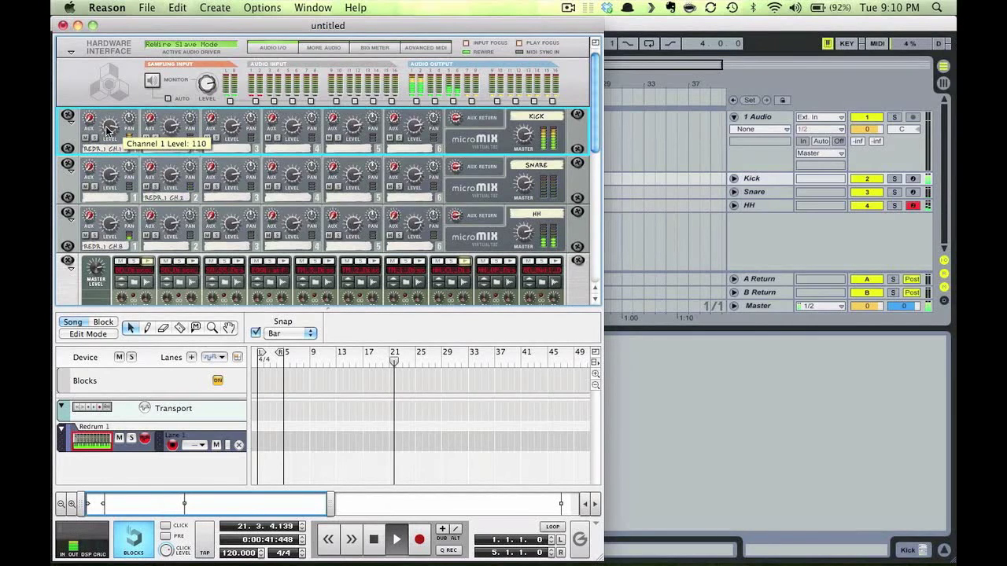
left_click(111, 175)
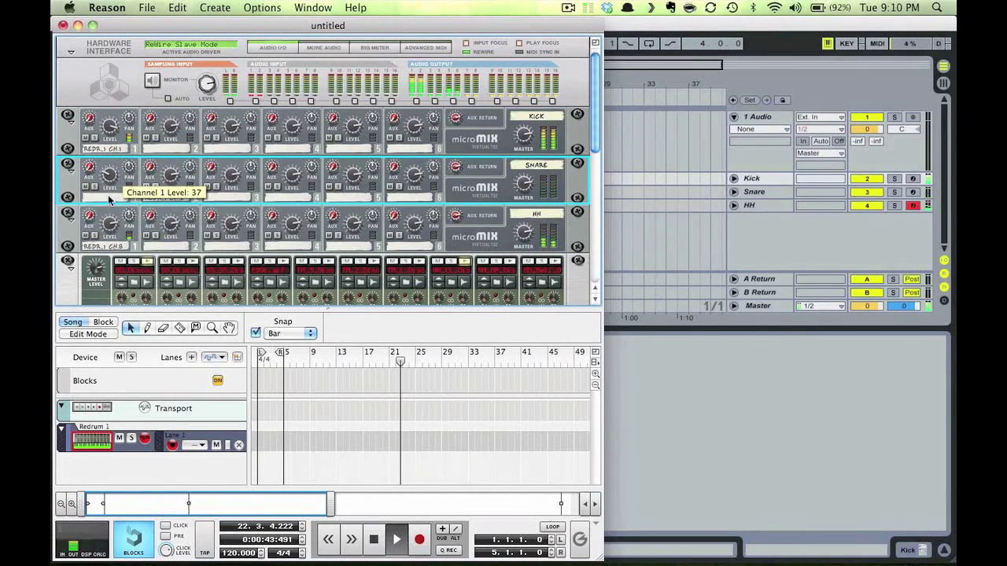
left_click_drag(108, 195, 108, 175)
left_click(107, 222)
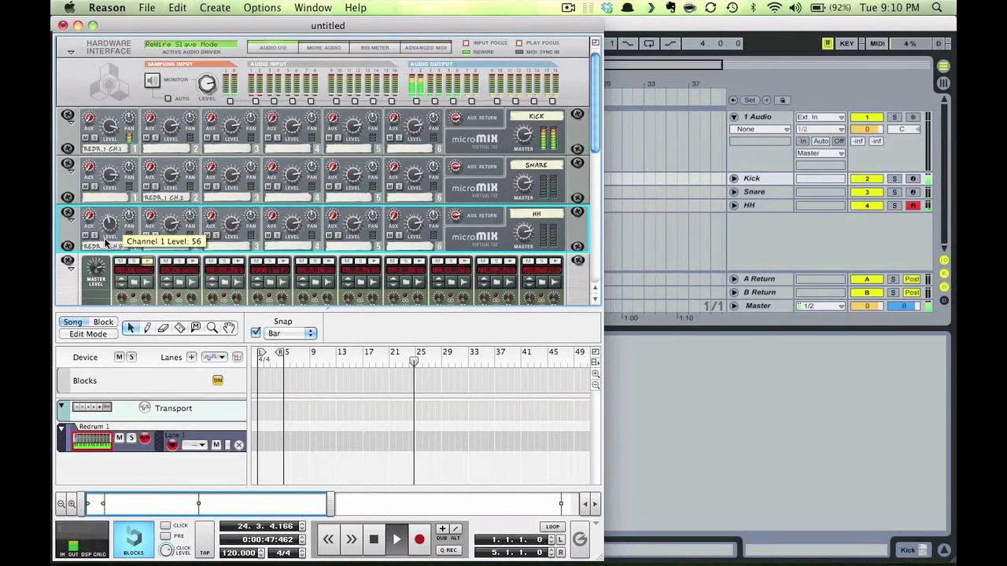
left_click(108, 185)
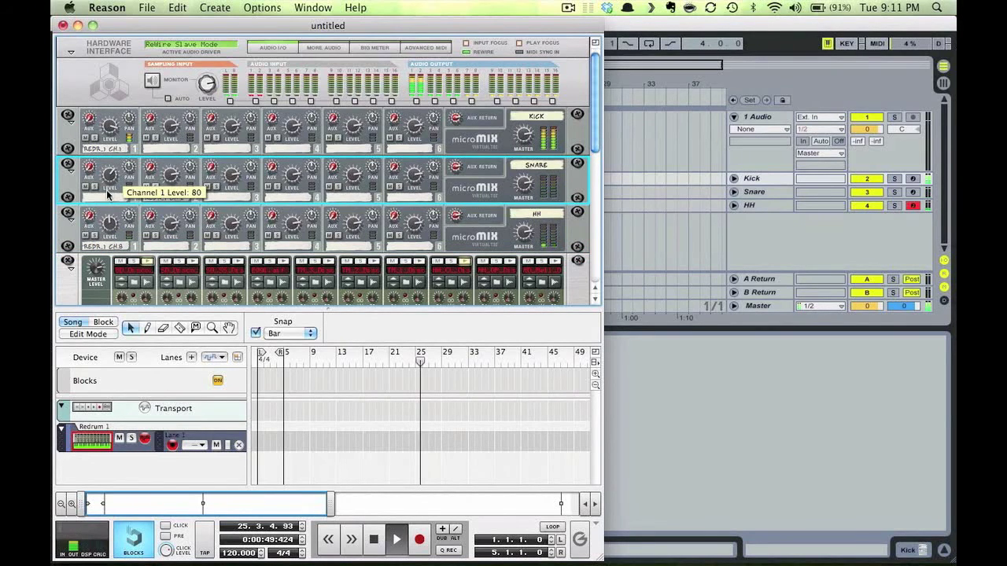
- Insert an RV7000 Advanced Reverb on the Snare mixer and raise its aux send to about 81
right_click(465, 188)
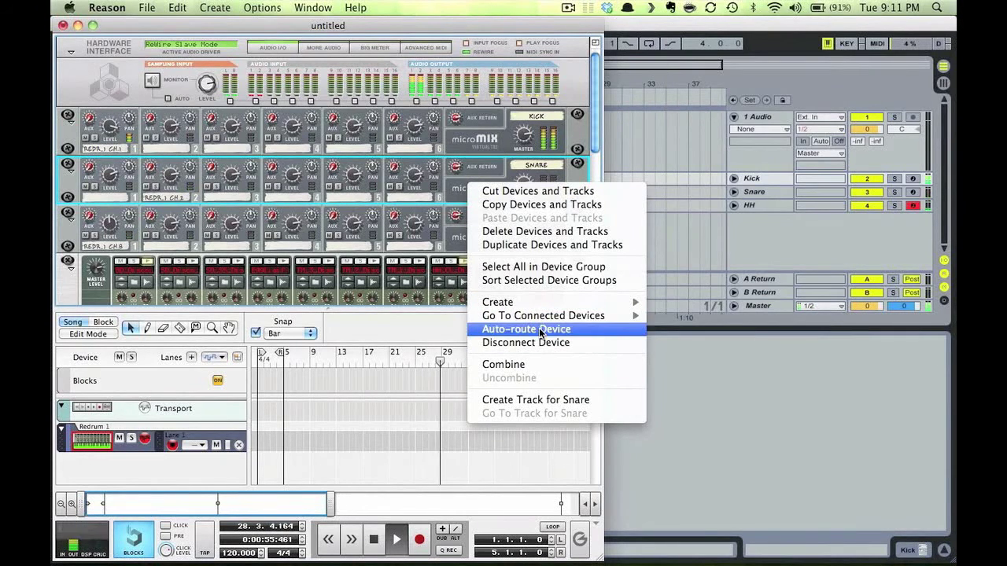
mouse_move(534, 303)
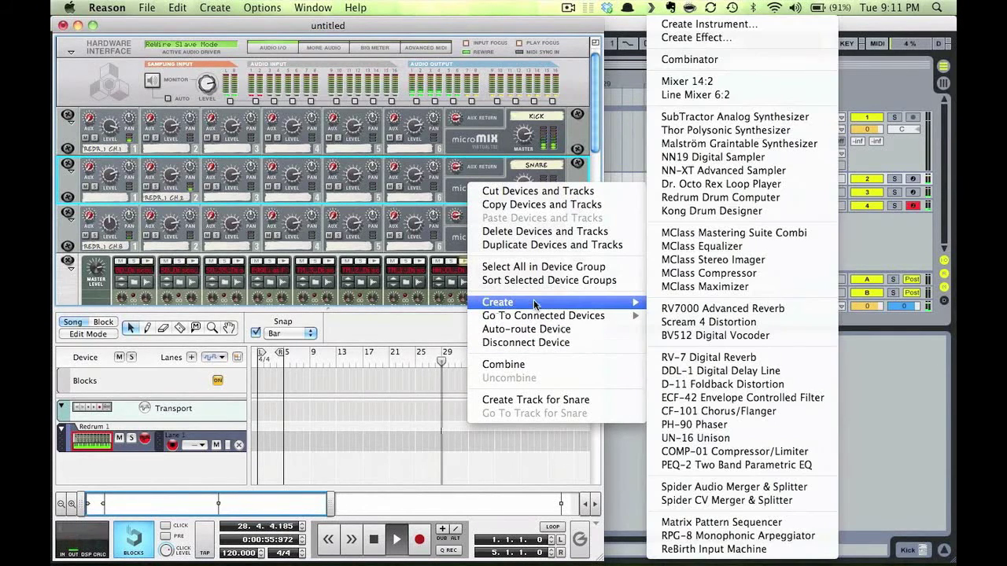
left_click(722, 312)
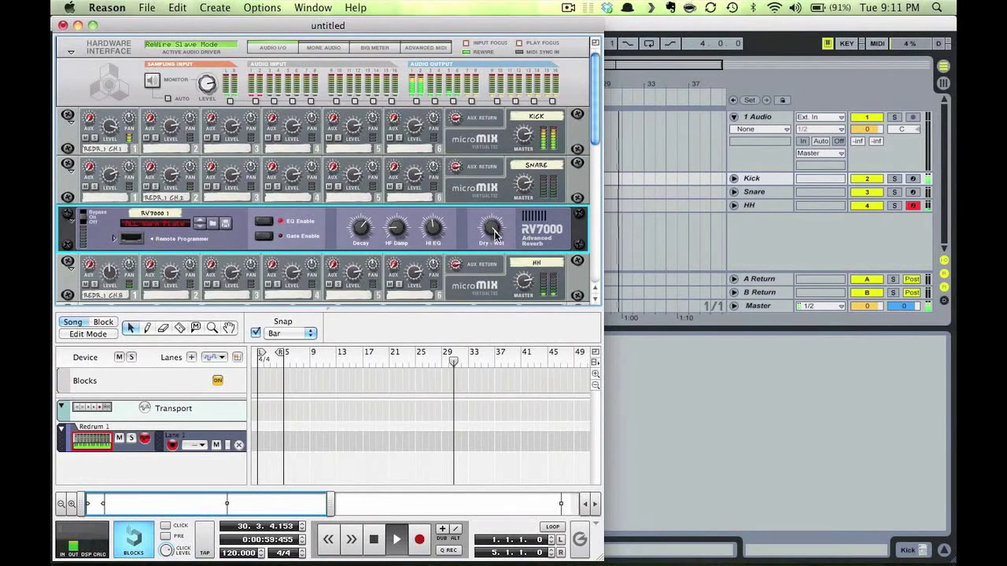
key("Tab")
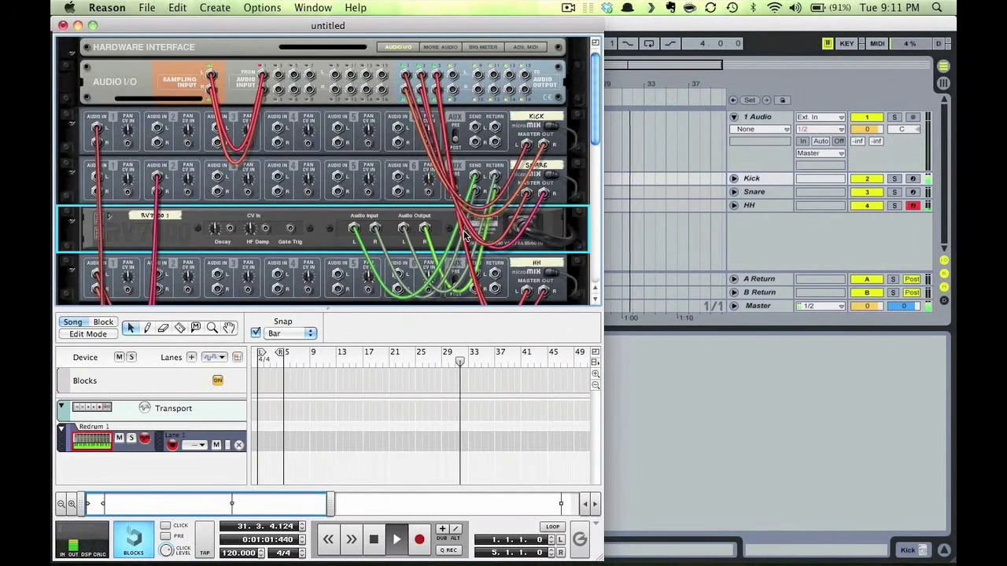
key("Tab")
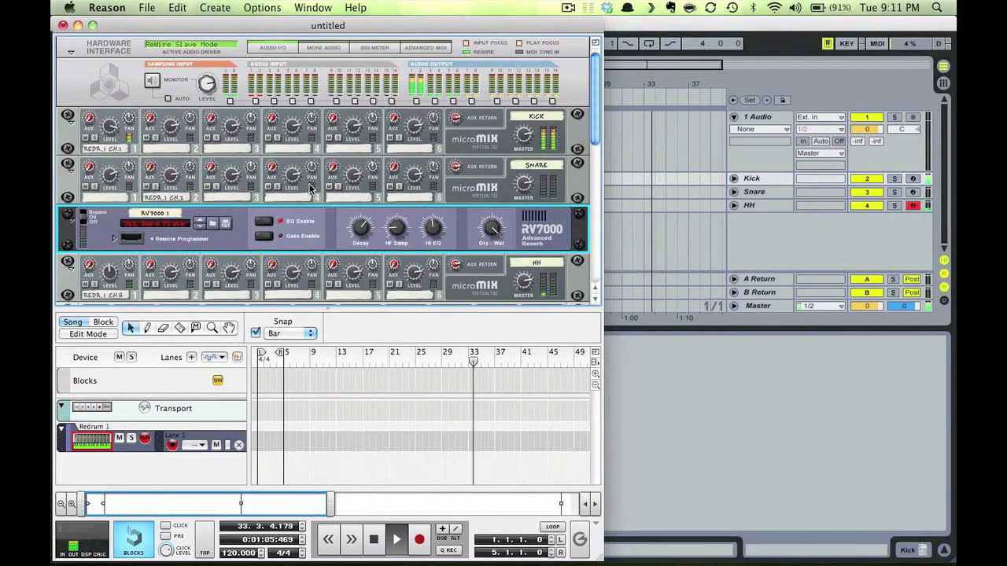
left_click(148, 158)
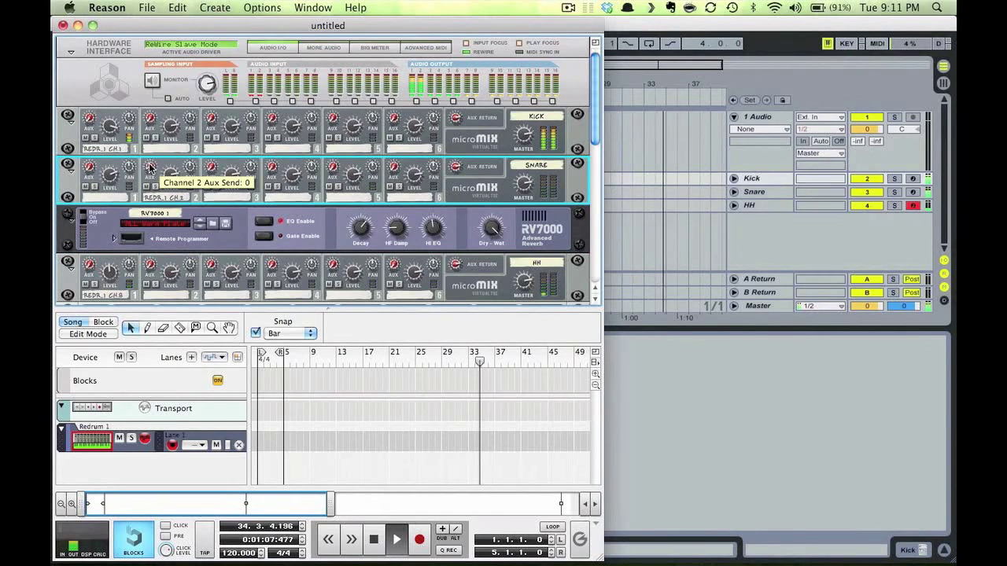
left_click_drag(148, 157, 146, 142)
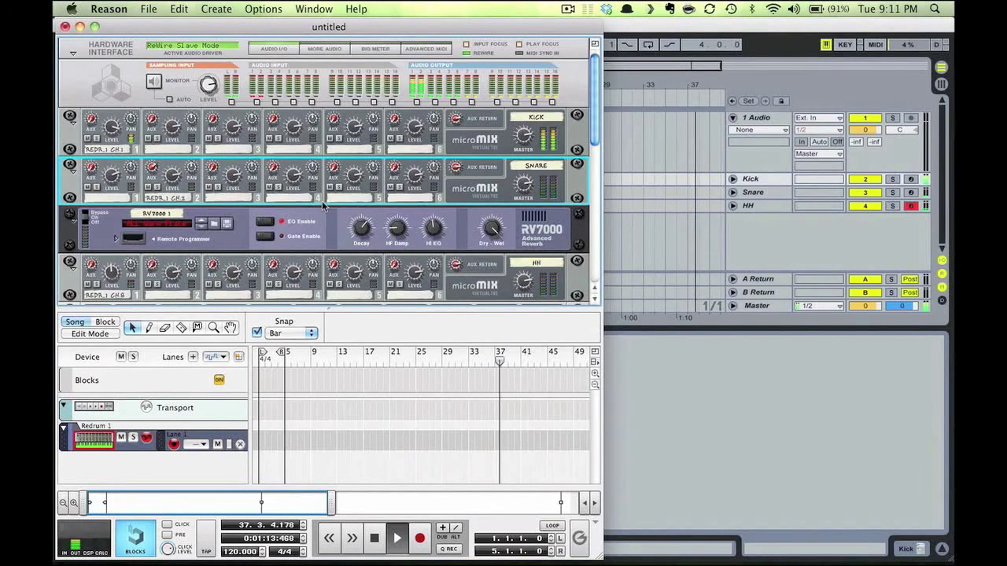
- Switch to Live's Session View and relaunch the Kick and HH clips
key("super+Tab")
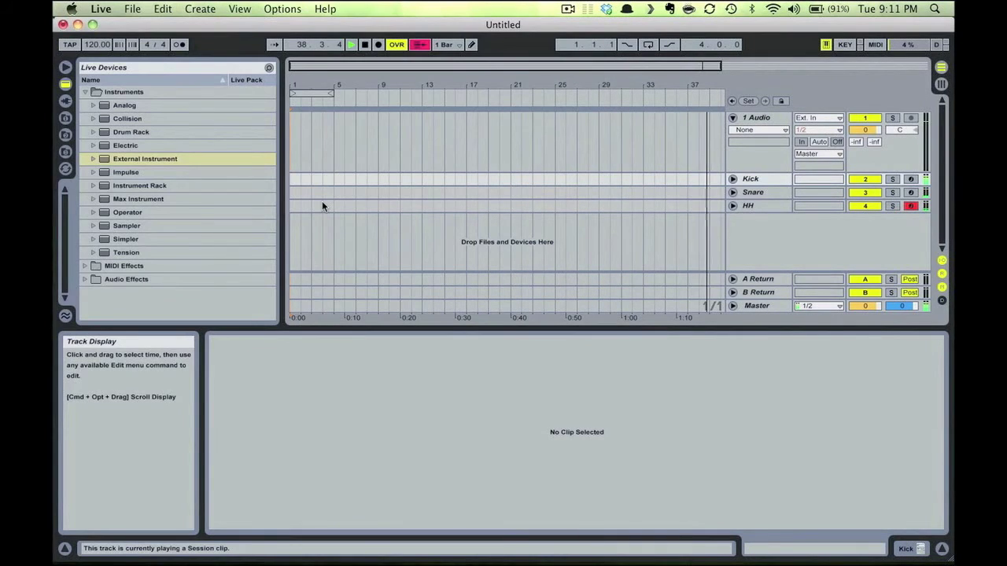
key("Tab")
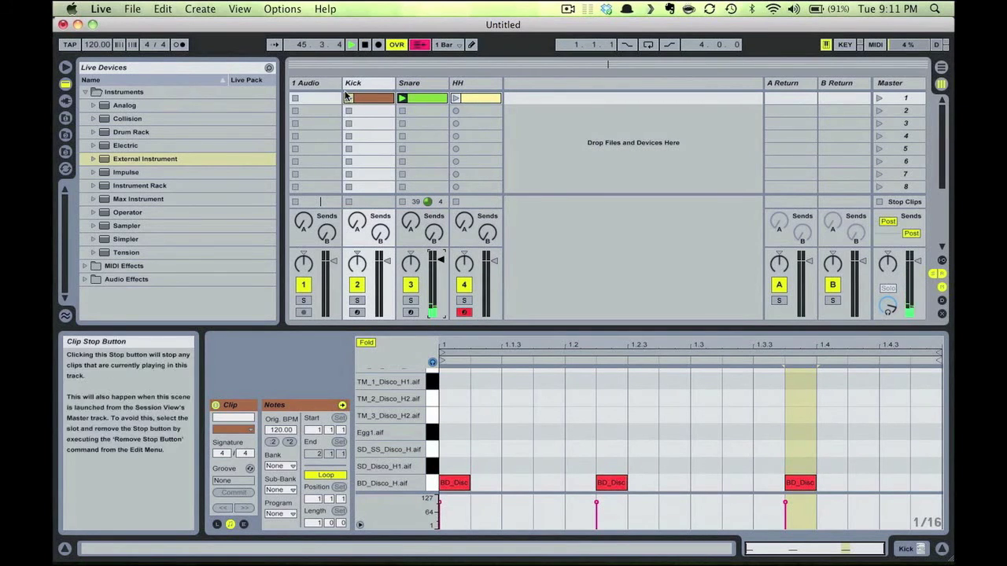
left_click(349, 98)
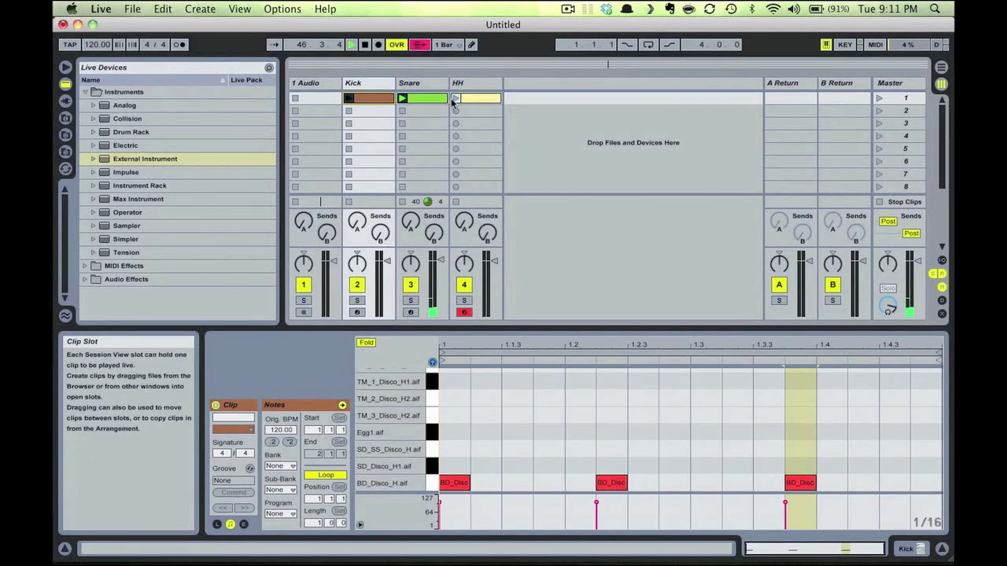
left_click(456, 98)
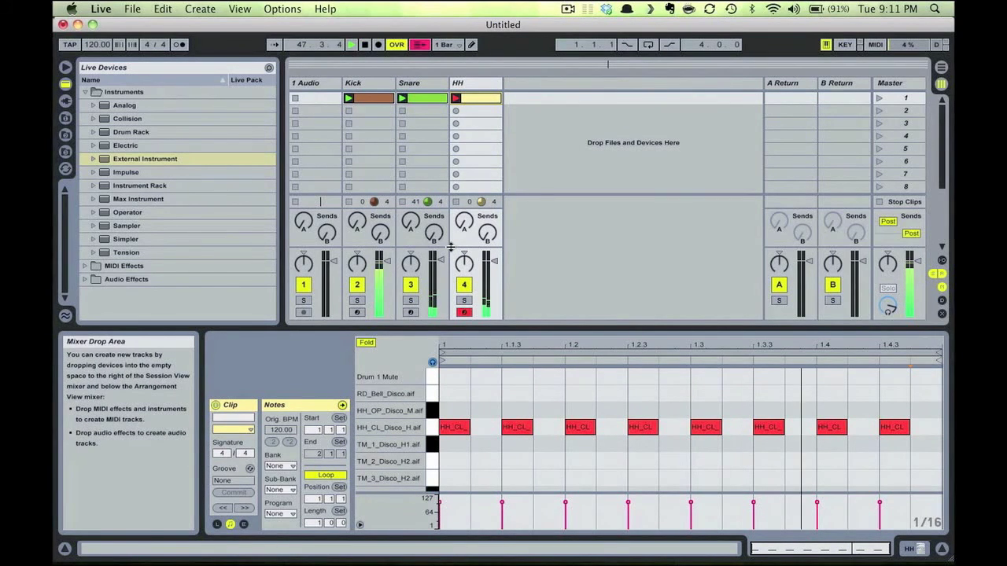